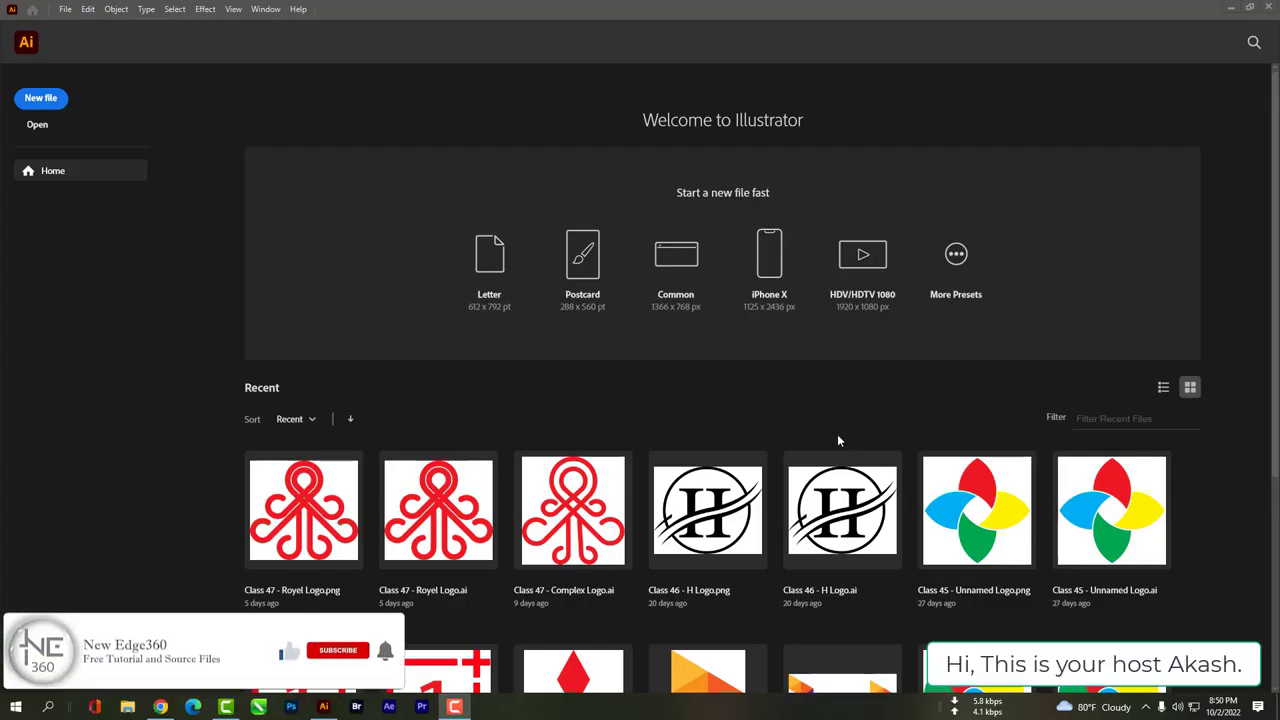
Create a 1920 × 1080 px RGB document named 'Class 48 - SVG File'.
{"action": "left_click", "coordinate": [41, 99]}
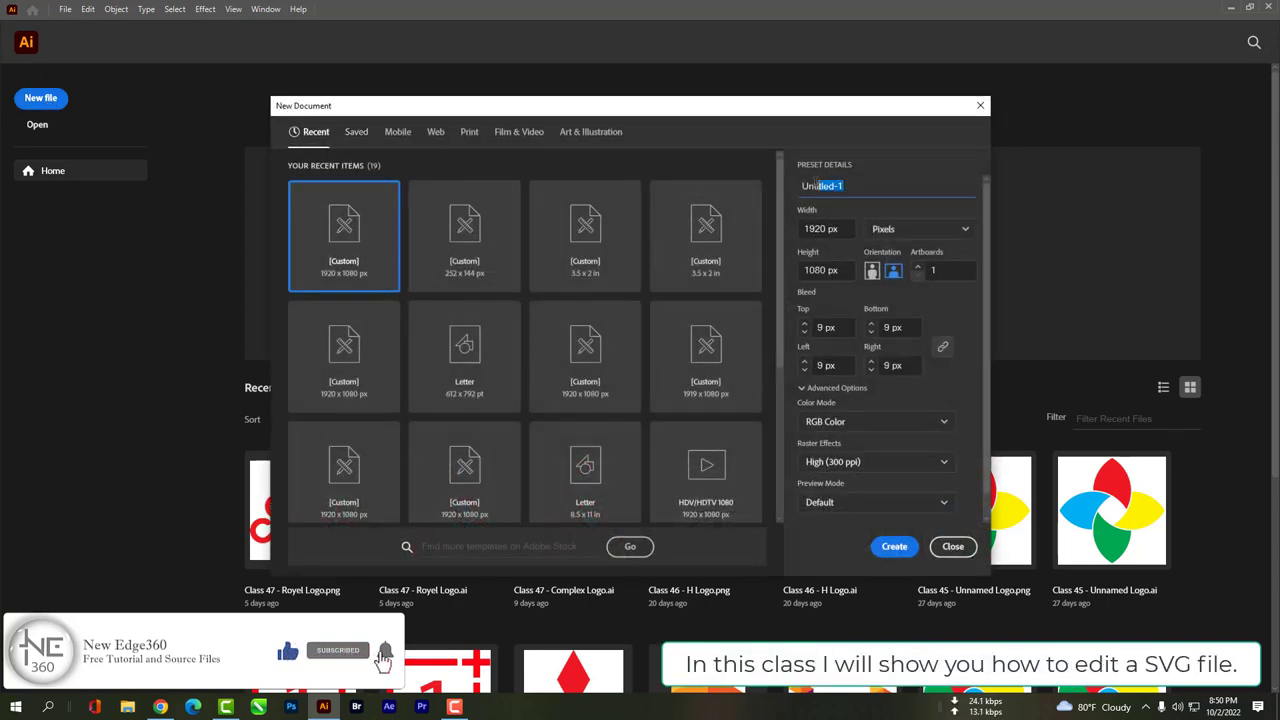
{"action": "type", "text": "cs "}
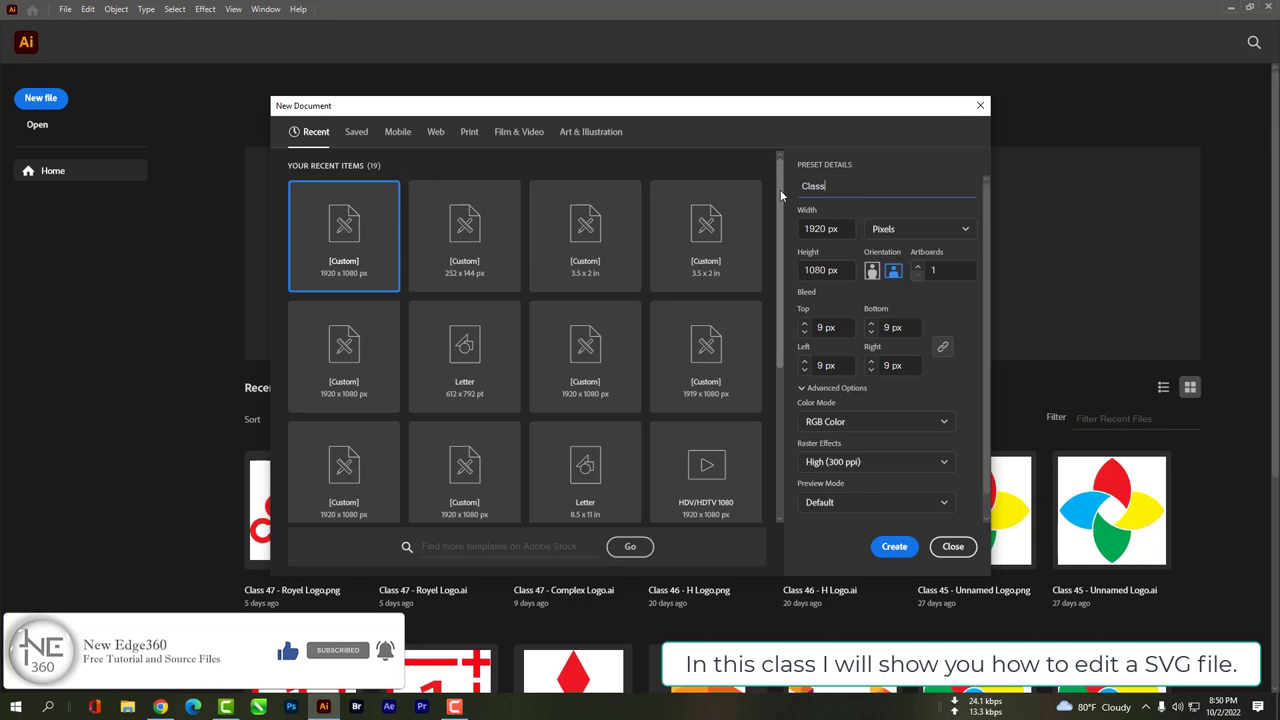
{"action": "type", "text": "48 - "}
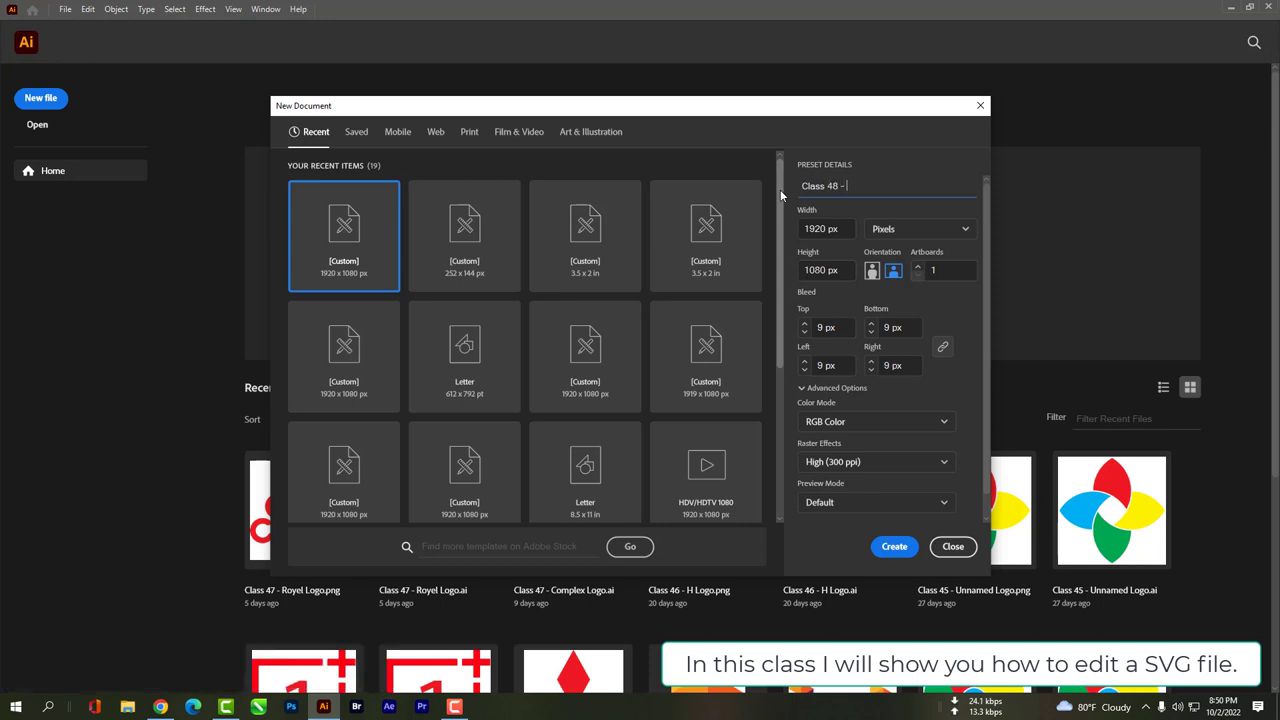
{"action": "type", "text": "SVG"}
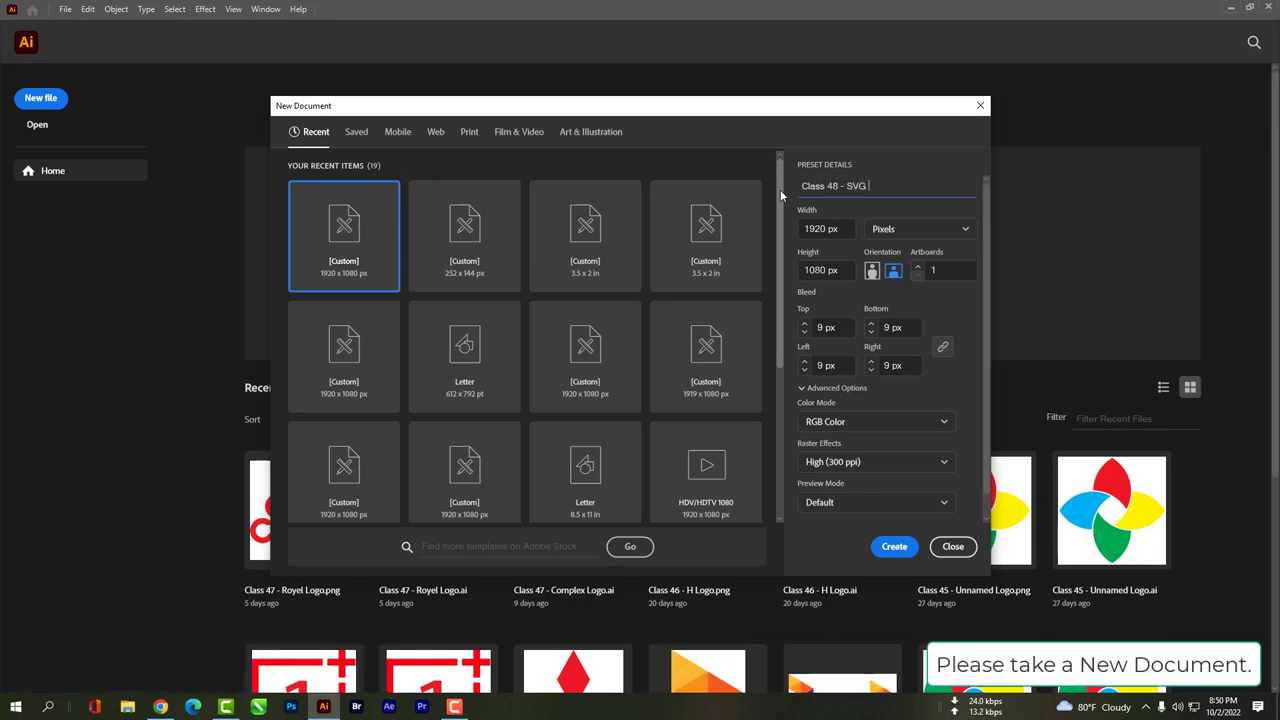
{"action": "type", "text": "File"}
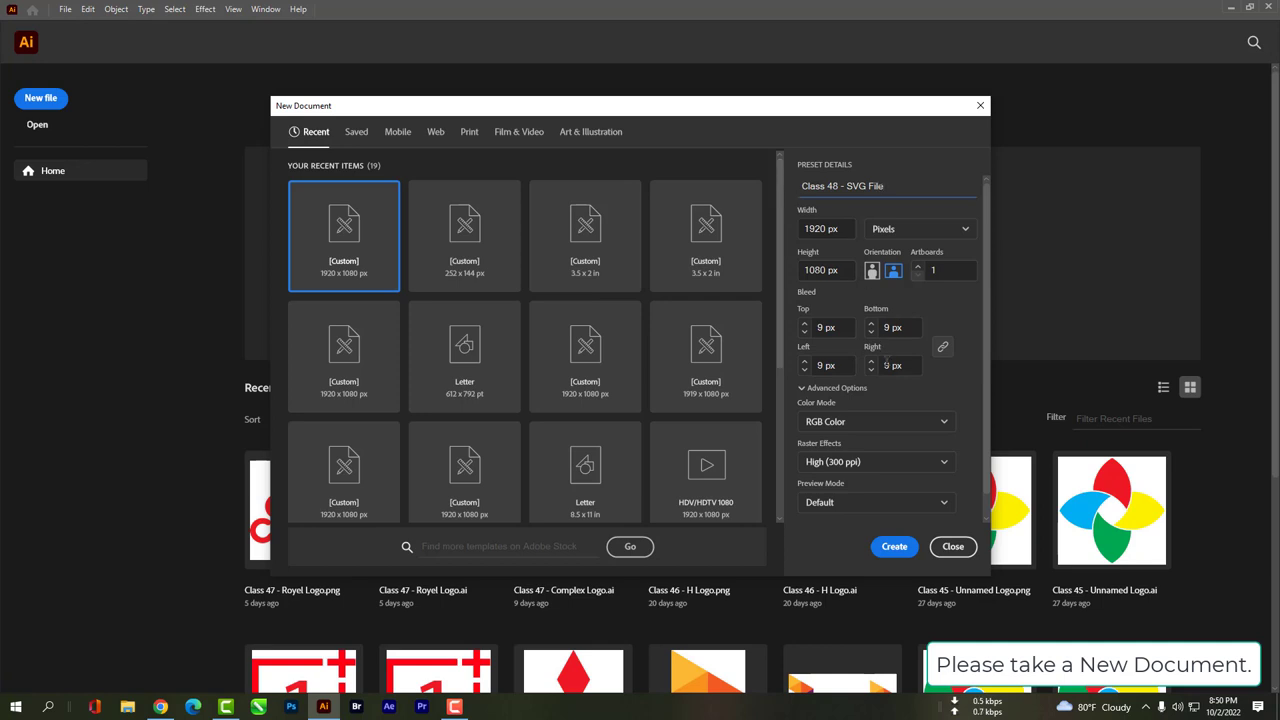
{"action": "scroll", "coordinate": [885, 480], "scroll_direction": "down", "scroll_amount": 1}
{"action": "left_click", "coordinate": [892, 549]}
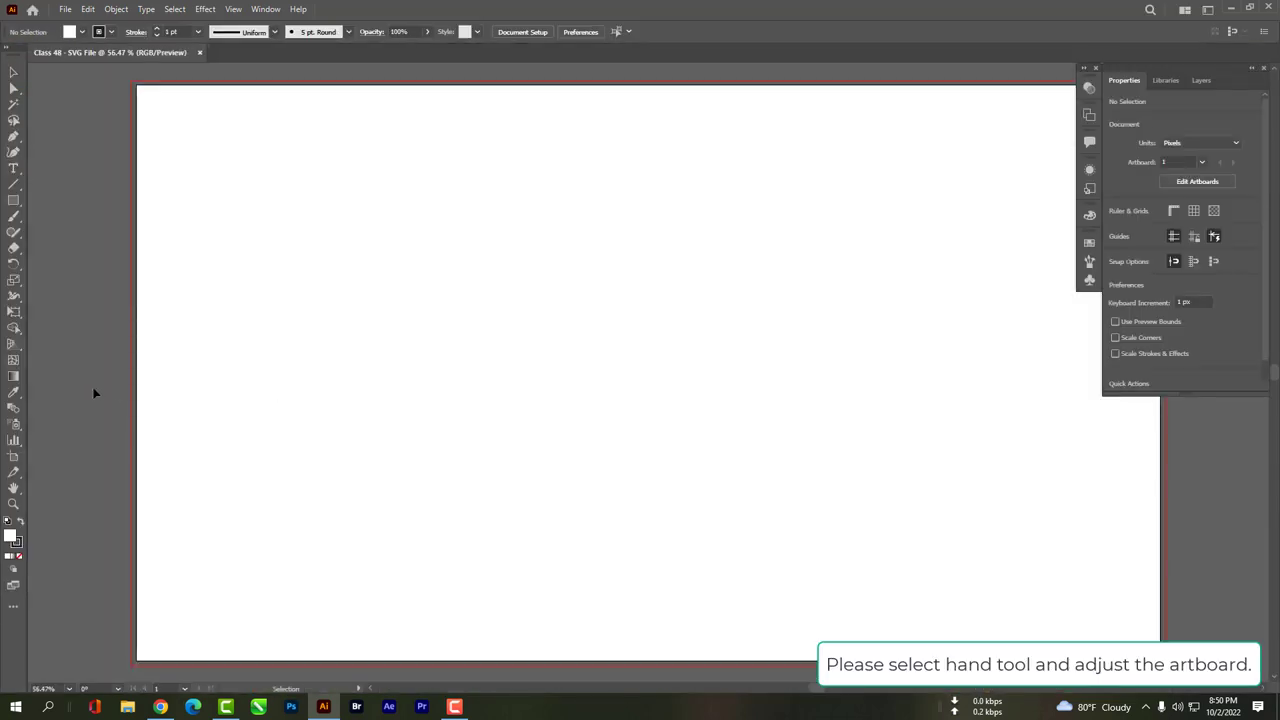
Pan the view with the Hand tool so the blank artboard fills the workspace.
{"action": "left_click", "coordinate": [13, 487]}
{"action": "left_click_drag", "start_coordinate": [410, 439], "coordinate": [317, 428]}
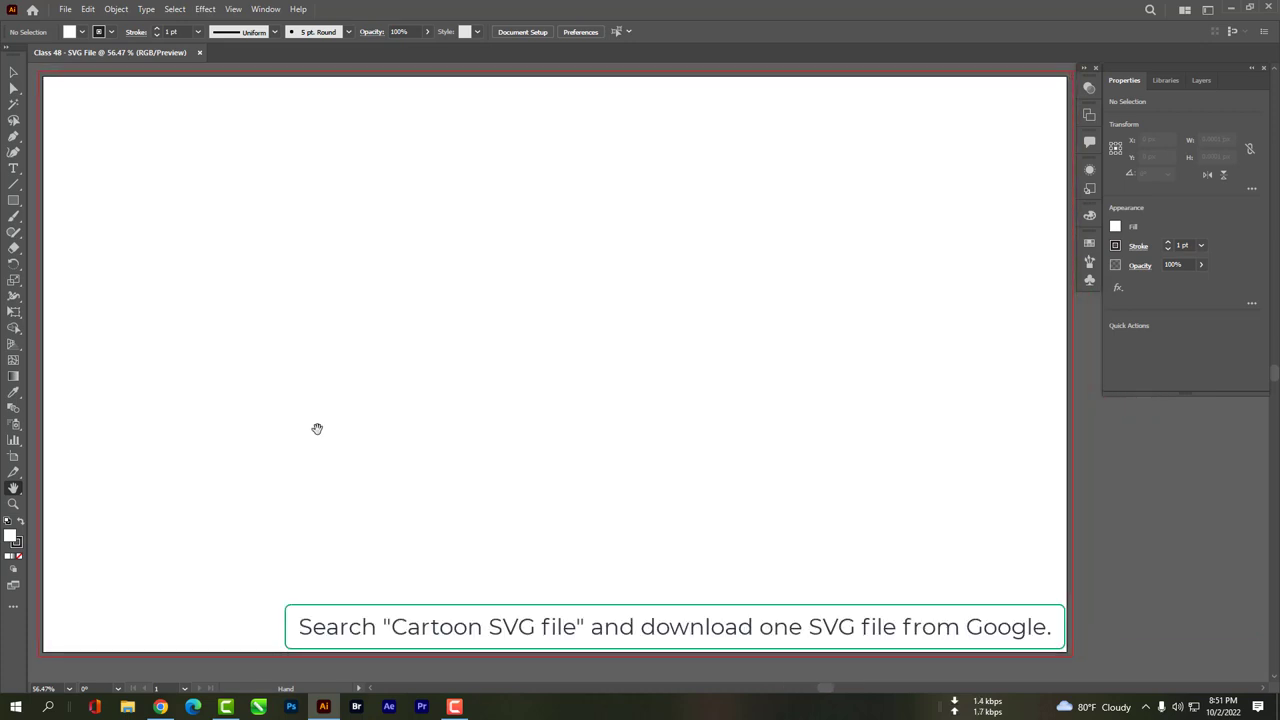
{"action": "left_click", "coordinate": [160, 706]}
Search Google Images for 'cartoon svg files' and open the Cartoon Meditating Man result in a new tab.
{"action": "left_click", "coordinate": [215, 35]}
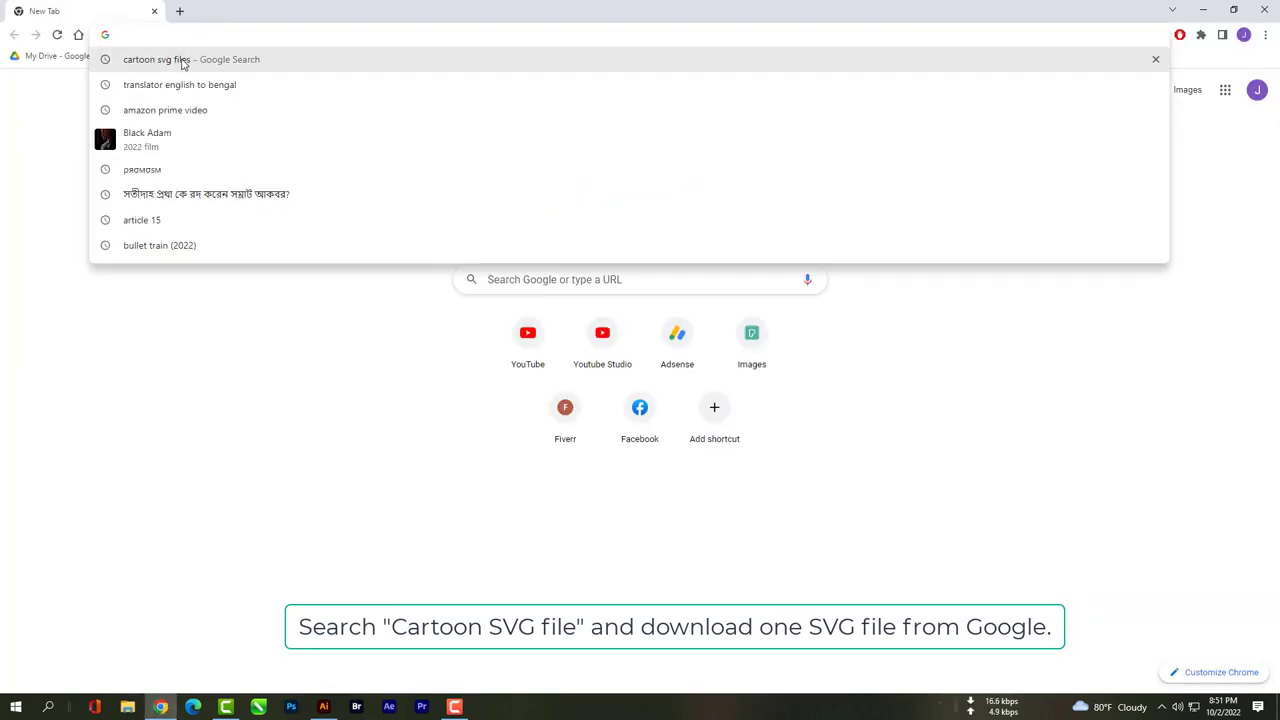
{"action": "left_click", "coordinate": [183, 60]}
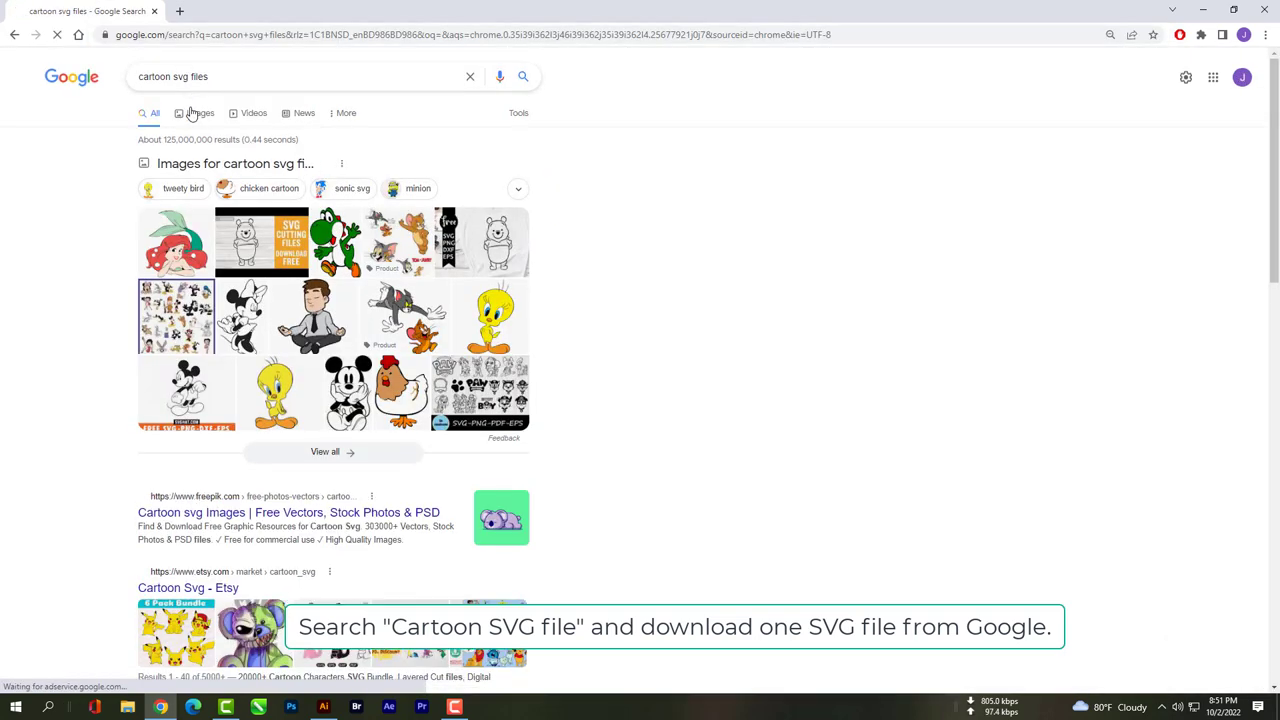
{"action": "left_click", "coordinate": [196, 113]}
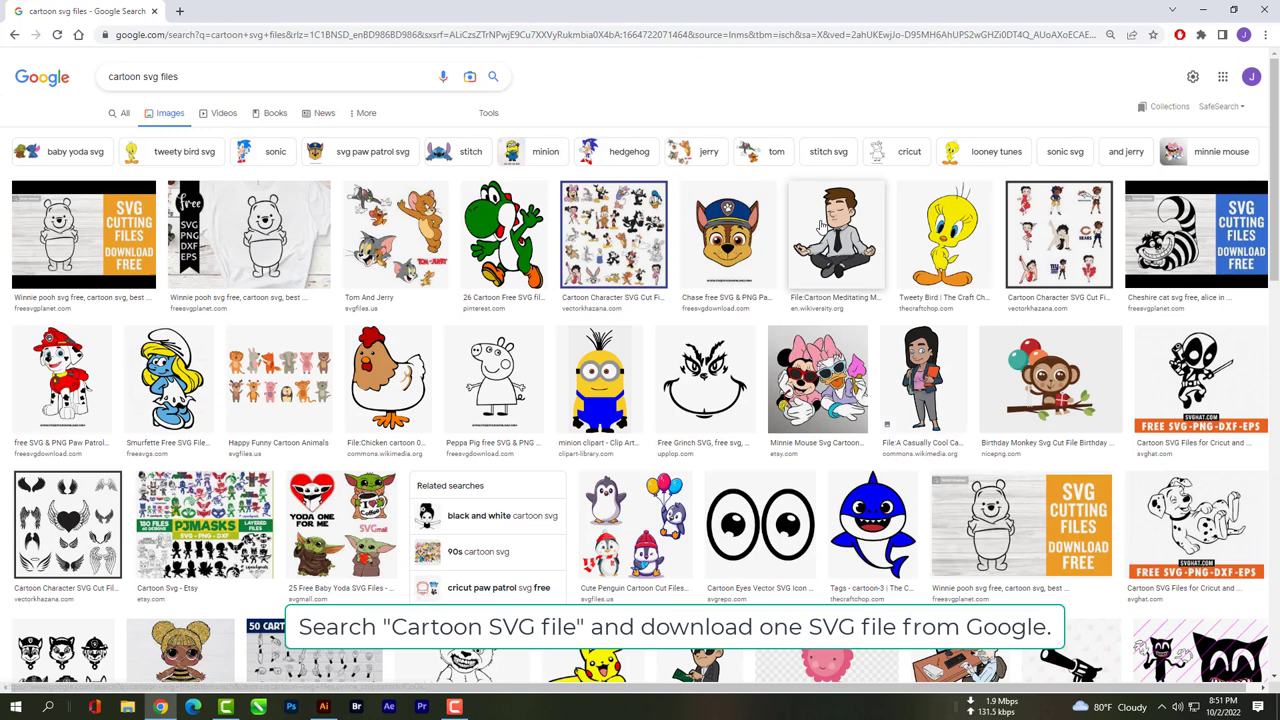
{"action": "right_click", "coordinate": [826, 226]}
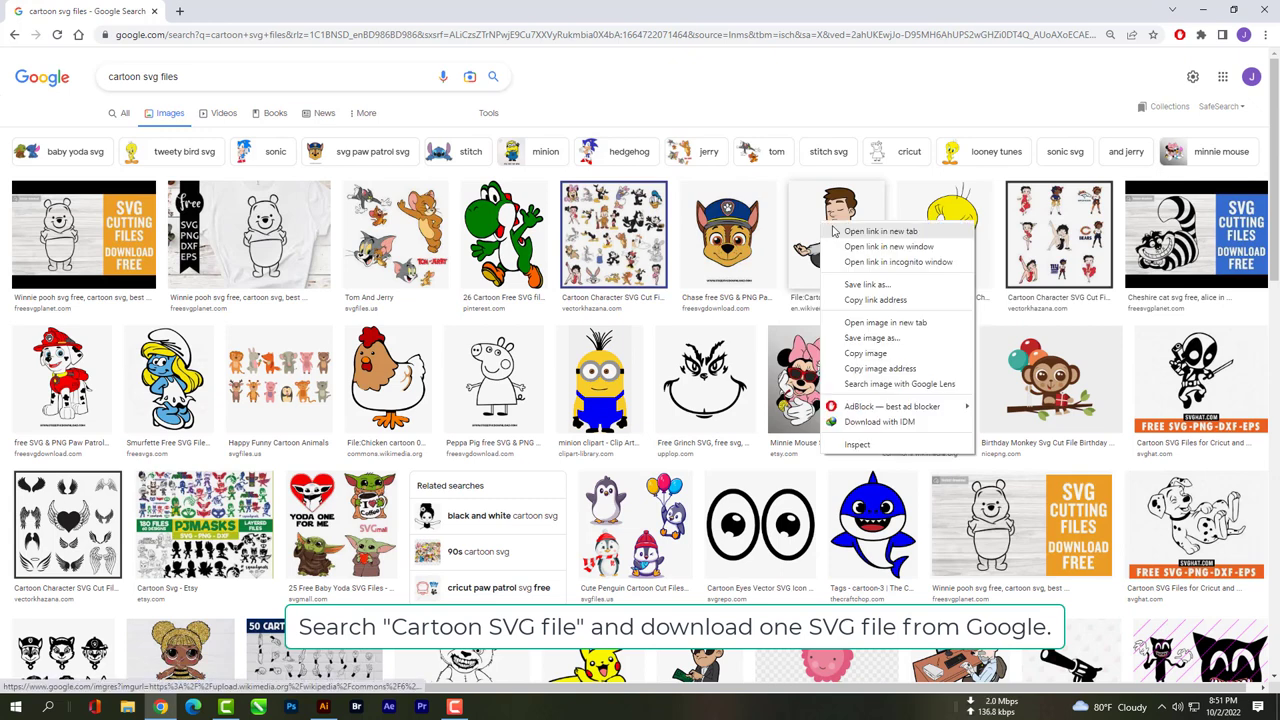
{"action": "left_click", "coordinate": [850, 234]}
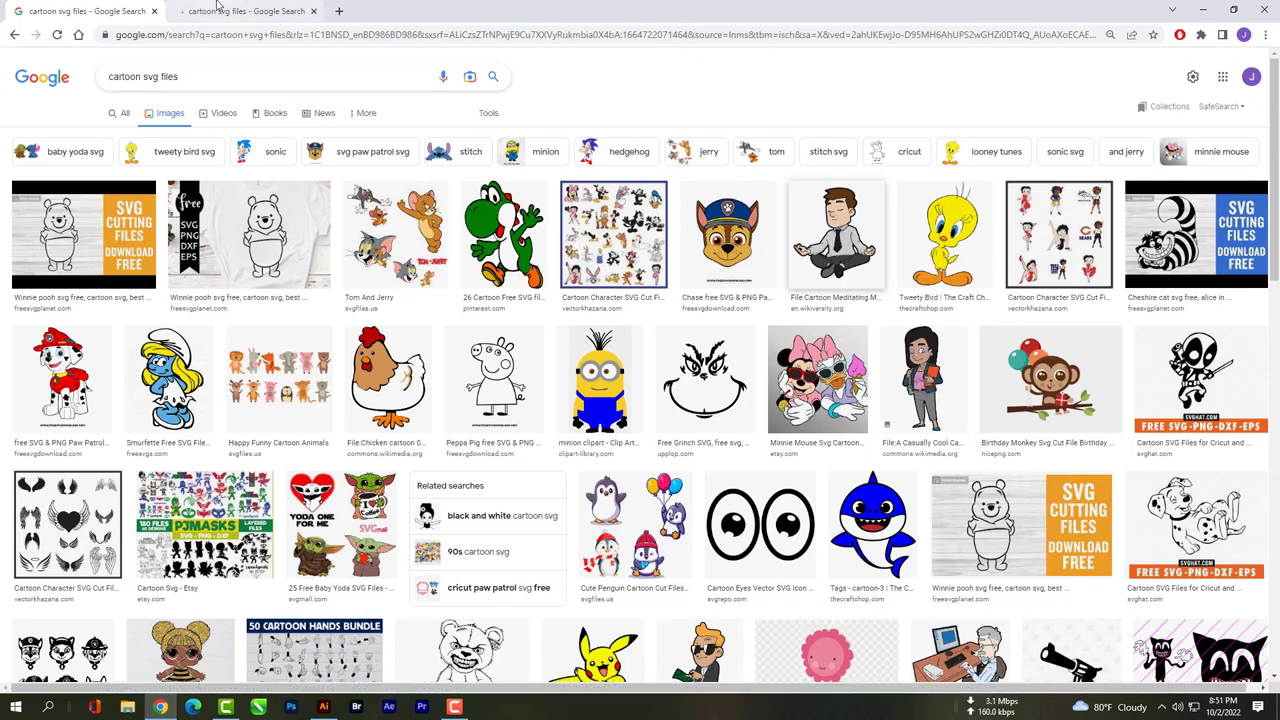
{"action": "left_click", "coordinate": [245, 11]}
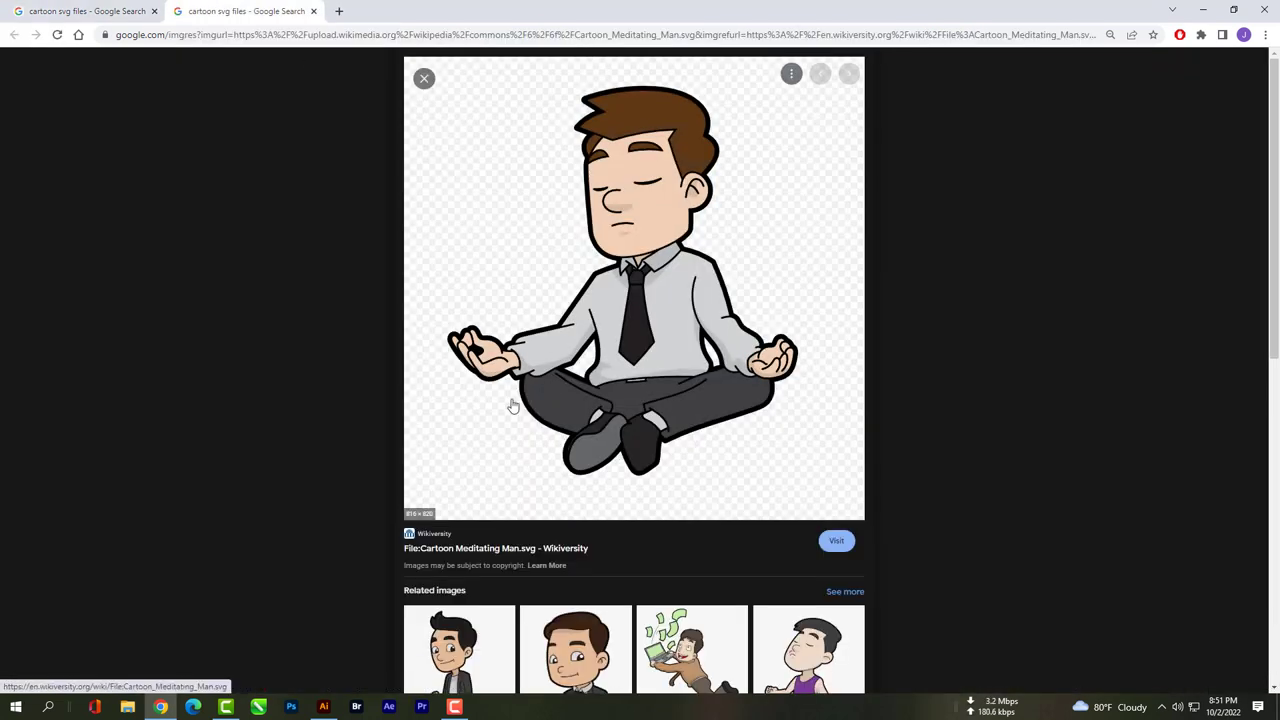
Save the meditating-man SVG image into a new folder named 'Class 48 - SVG File'.
{"action": "right_click", "coordinate": [604, 148]}
{"action": "left_click", "coordinate": [660, 290]}
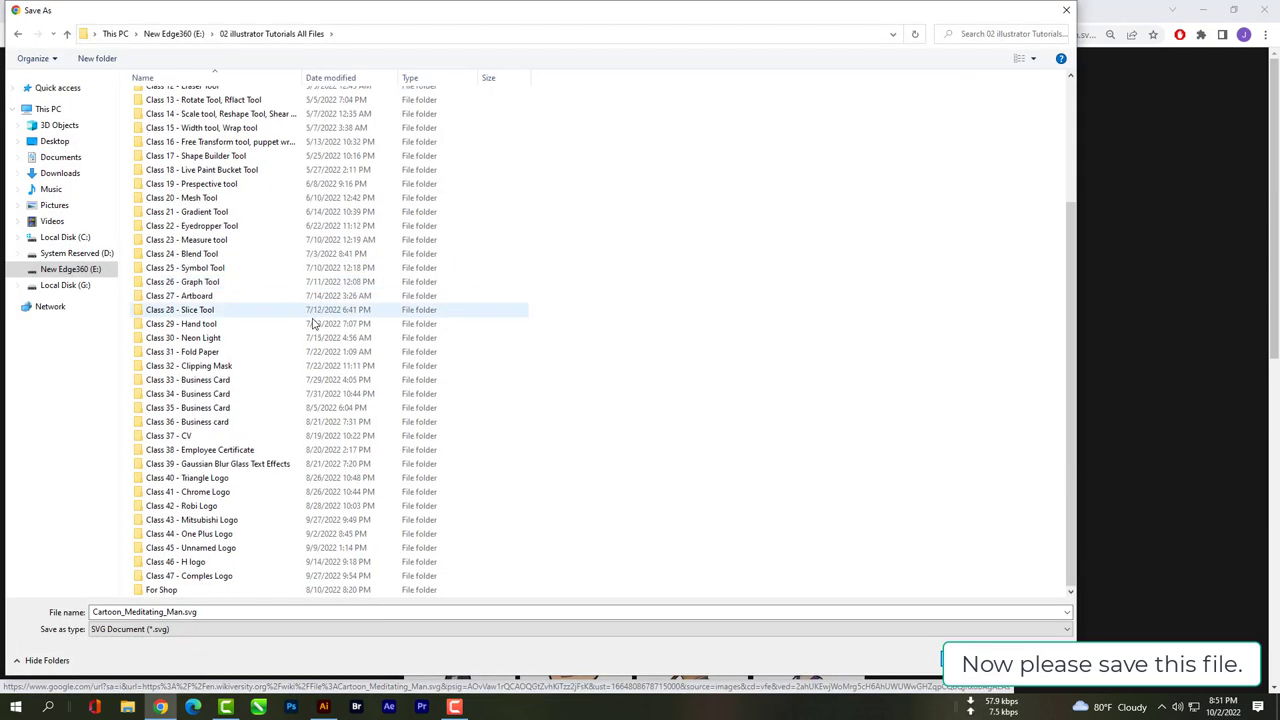
{"action": "right_click", "coordinate": [769, 557]}
{"action": "mouse_move", "coordinate": [800, 521]}
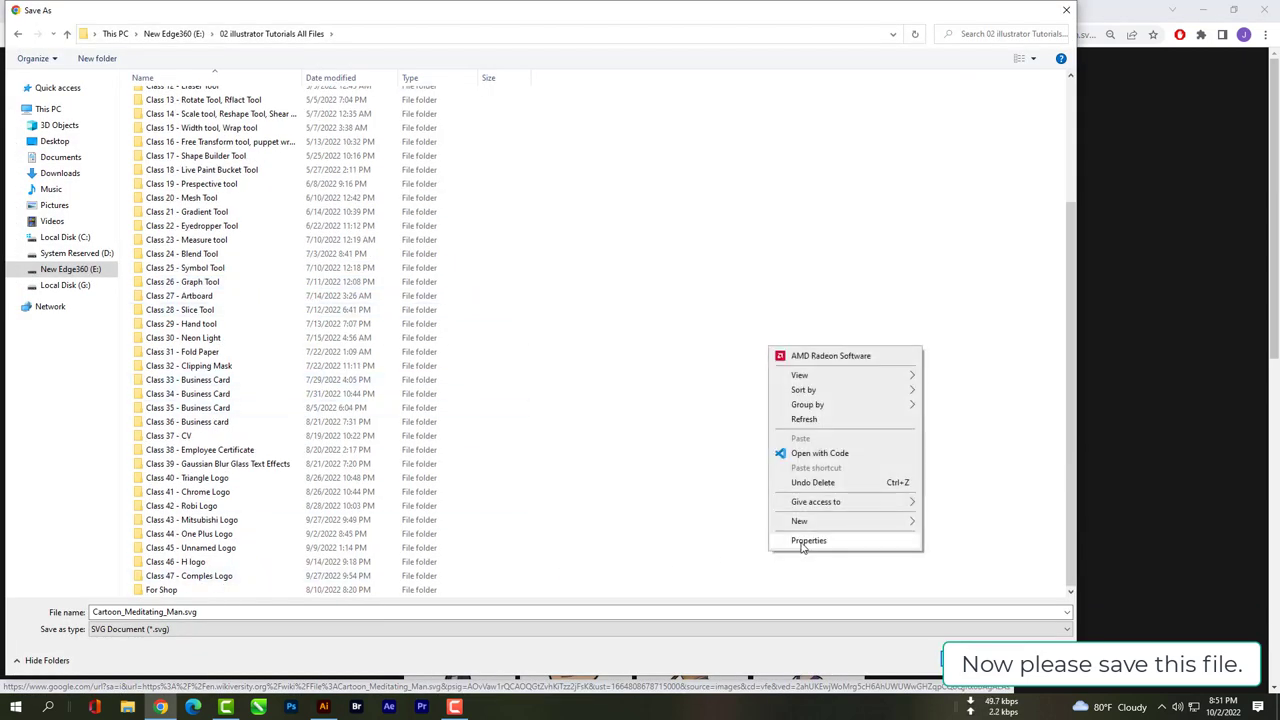
{"action": "left_click", "coordinate": [950, 522]}
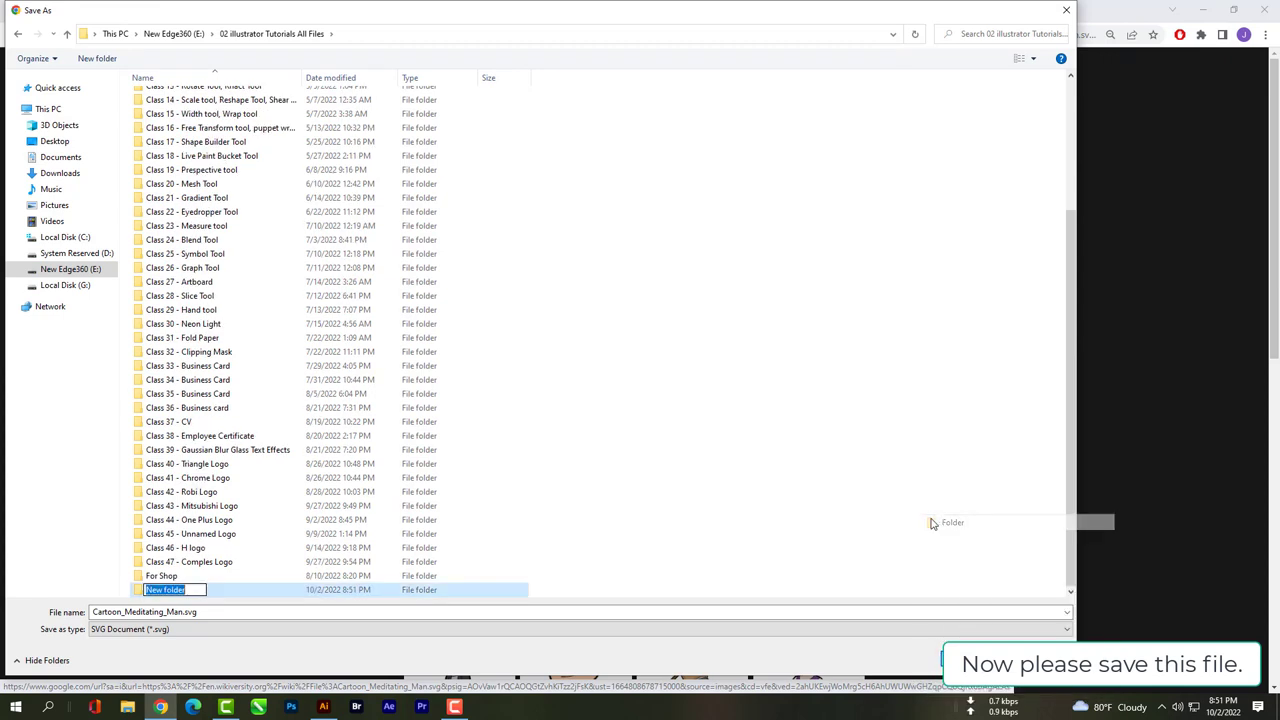
{"action": "type", "text": "Class 48 - S"}
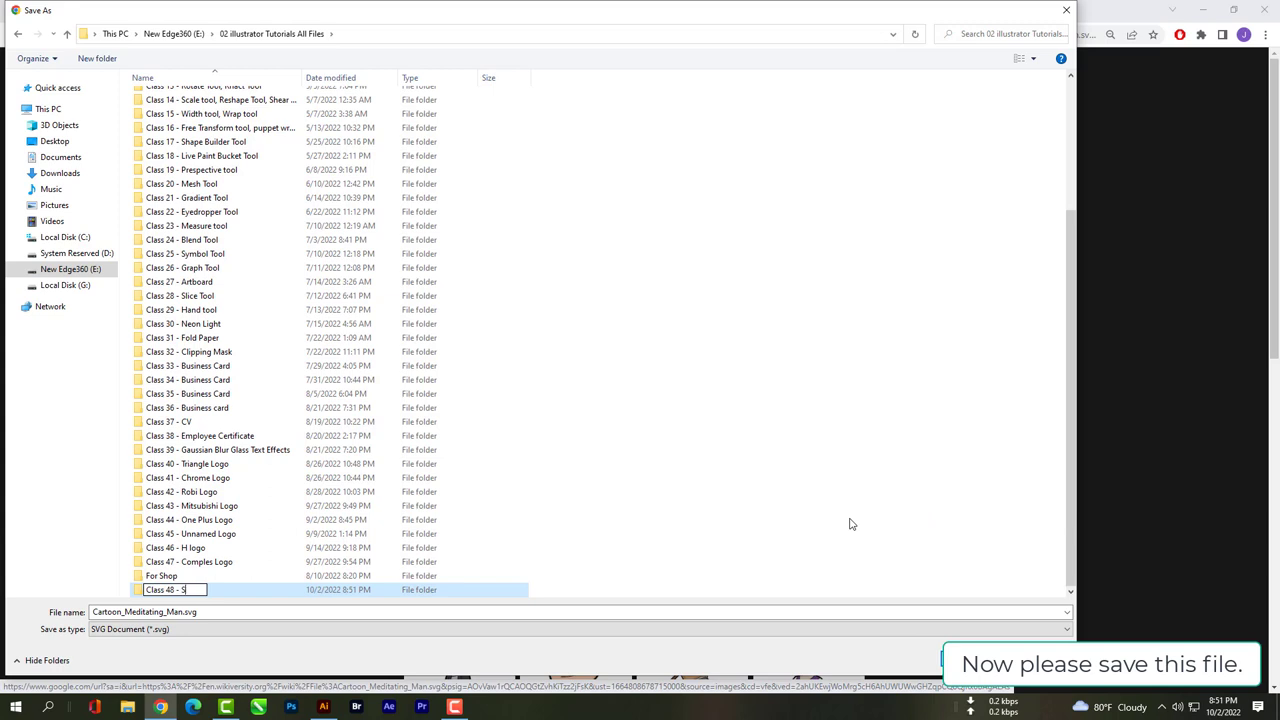
{"action": "type", "text": "VG File"}
{"action": "key", "text": "Return"}
{"action": "key", "text": "Return"}
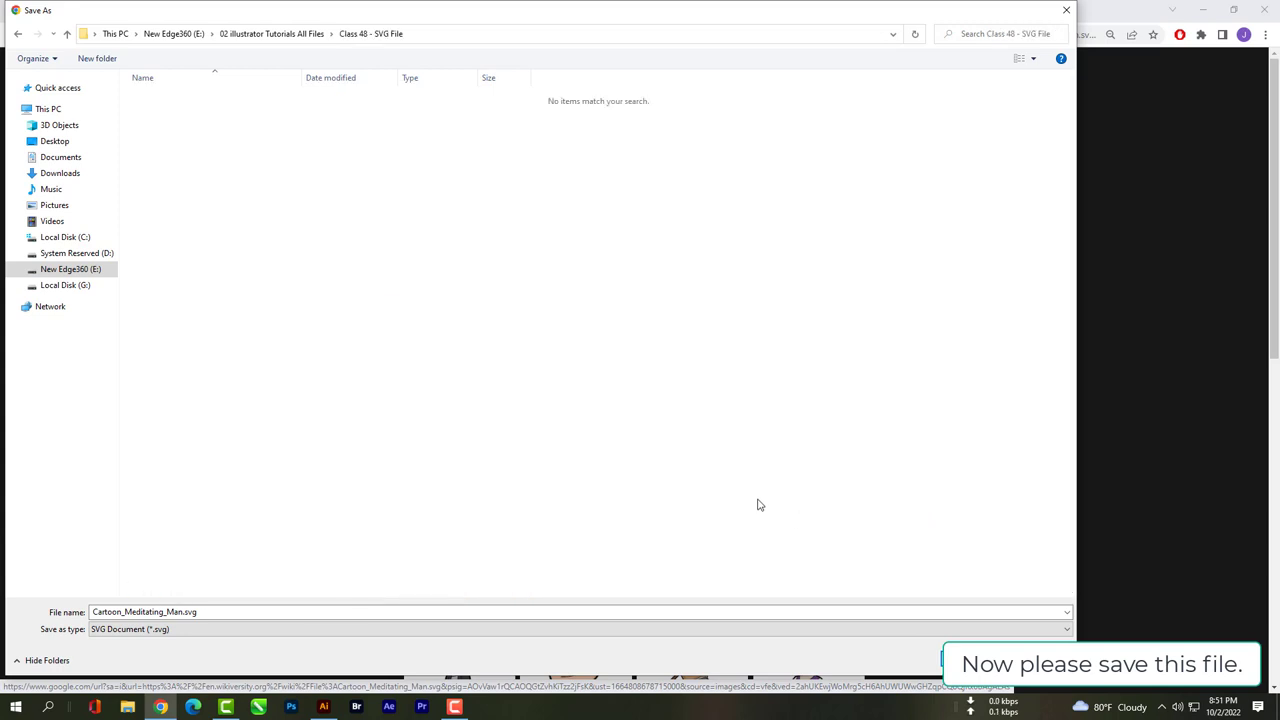
{"action": "key", "text": "Return"}
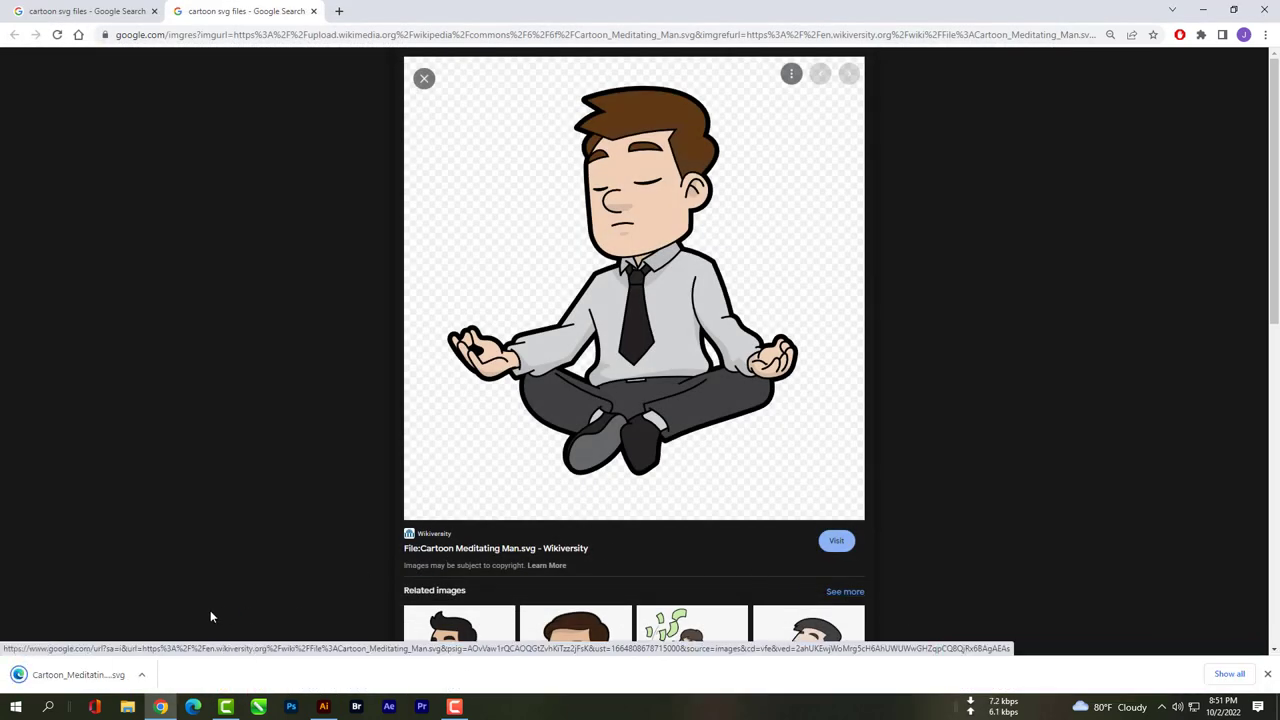
Place Cartoon_Meditating_Man.svg from the Class 48 - SVG File folder into the Illustrator document.
{"action": "left_click", "coordinate": [323, 706]}
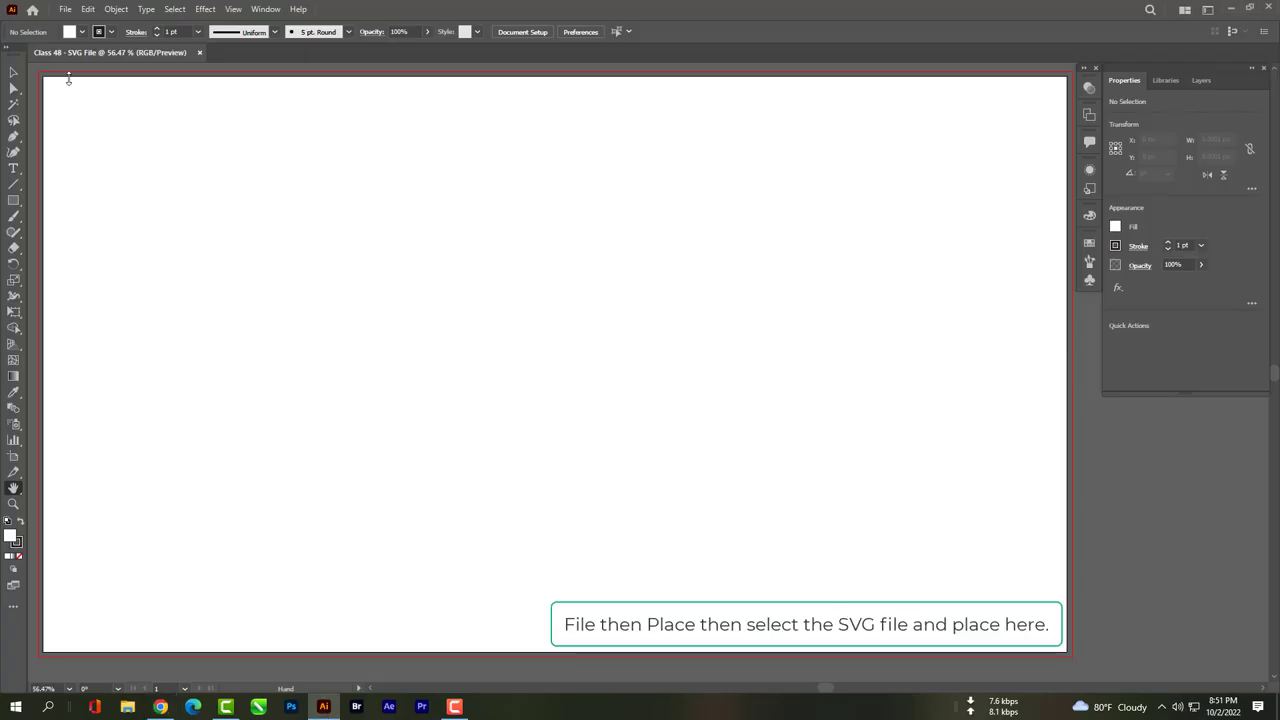
{"action": "left_click", "coordinate": [65, 10]}
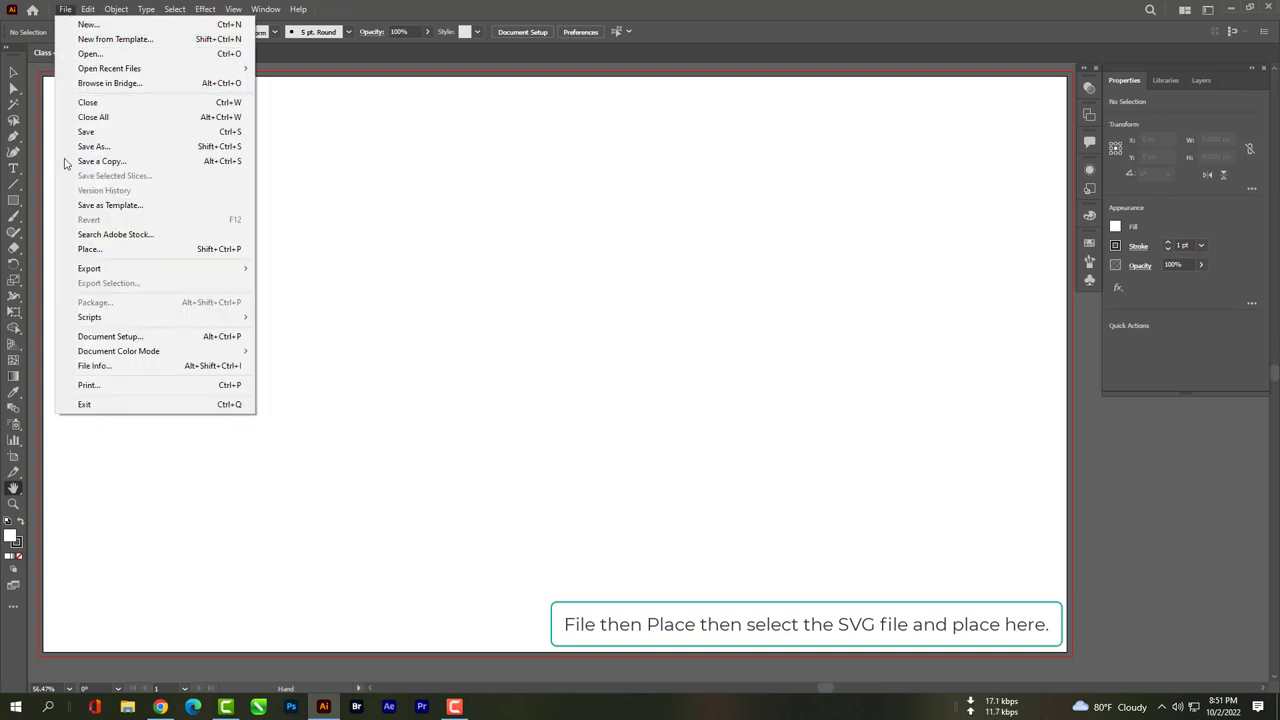
{"action": "left_click", "coordinate": [80, 249]}
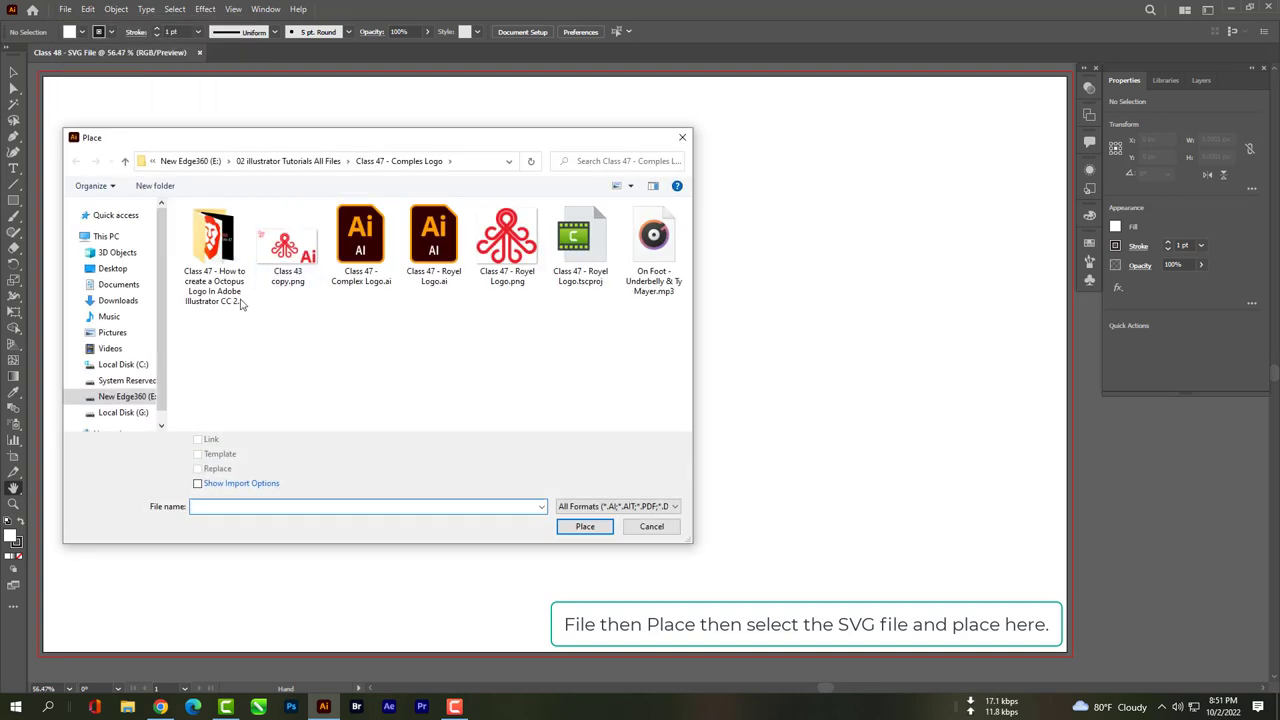
{"action": "left_click", "coordinate": [125, 161]}
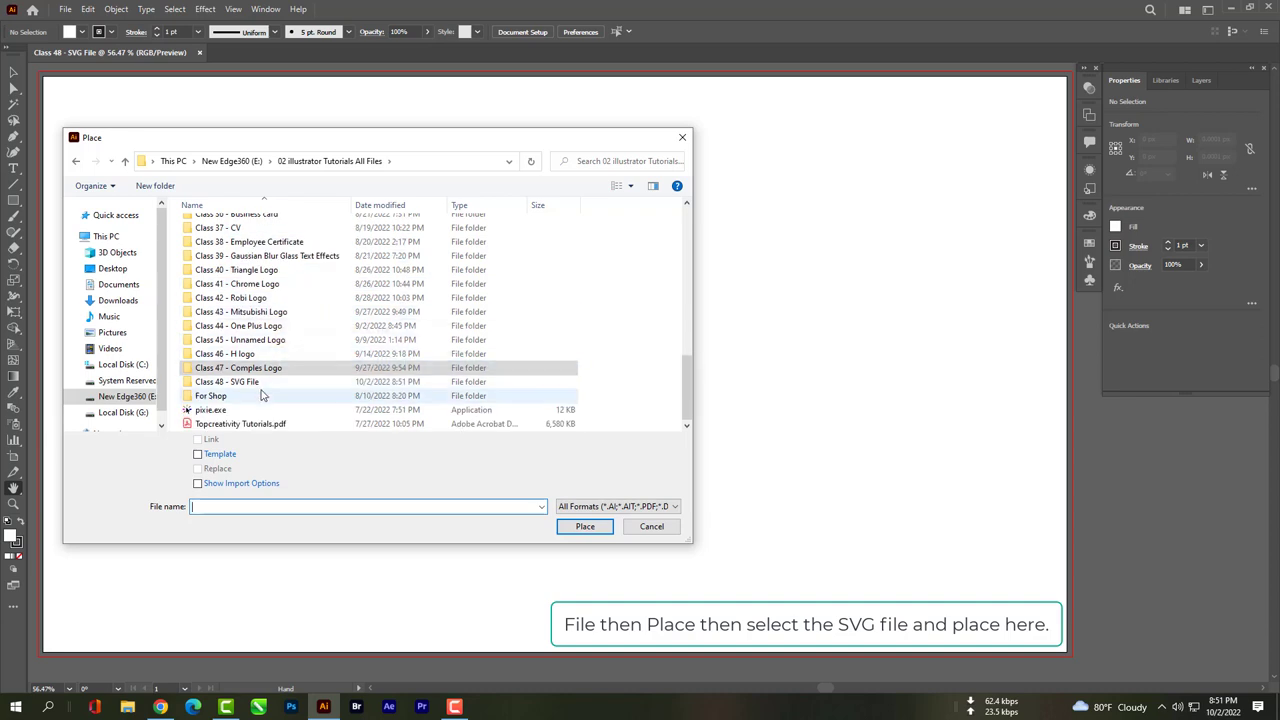
{"action": "double_click", "coordinate": [230, 382]}
{"action": "left_click", "coordinate": [242, 226]}
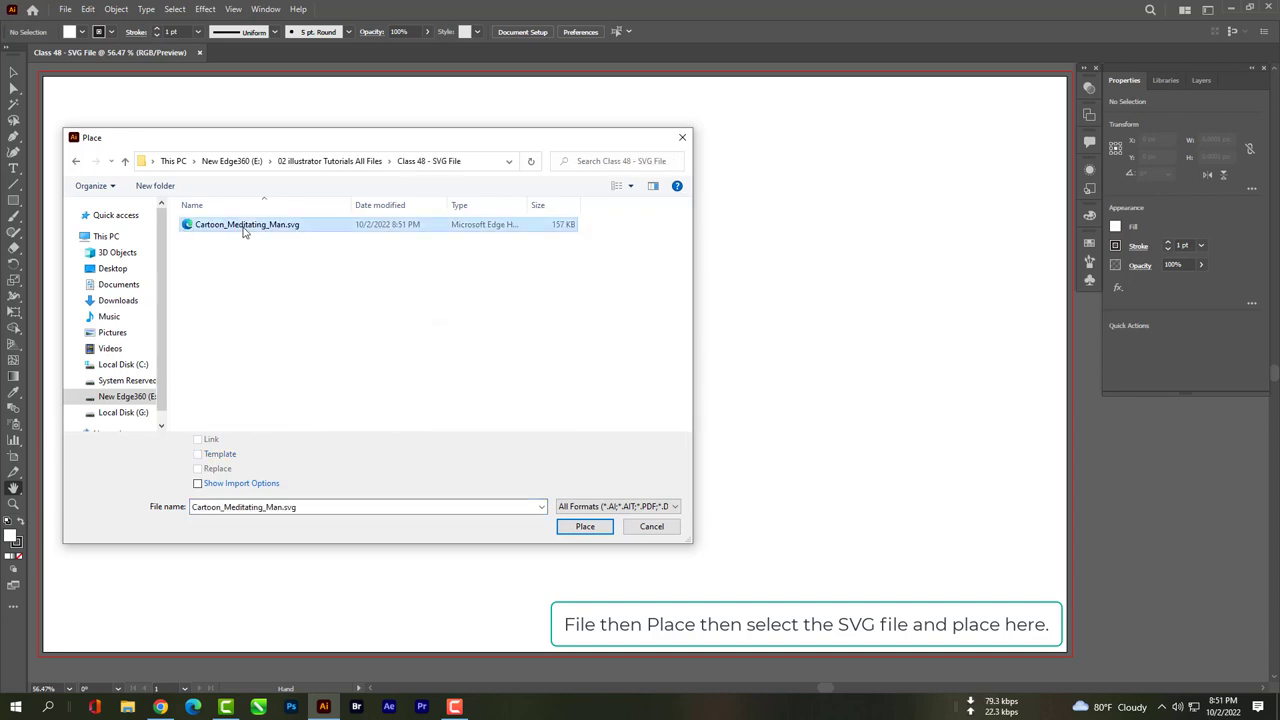
{"action": "left_click", "coordinate": [598, 522]}
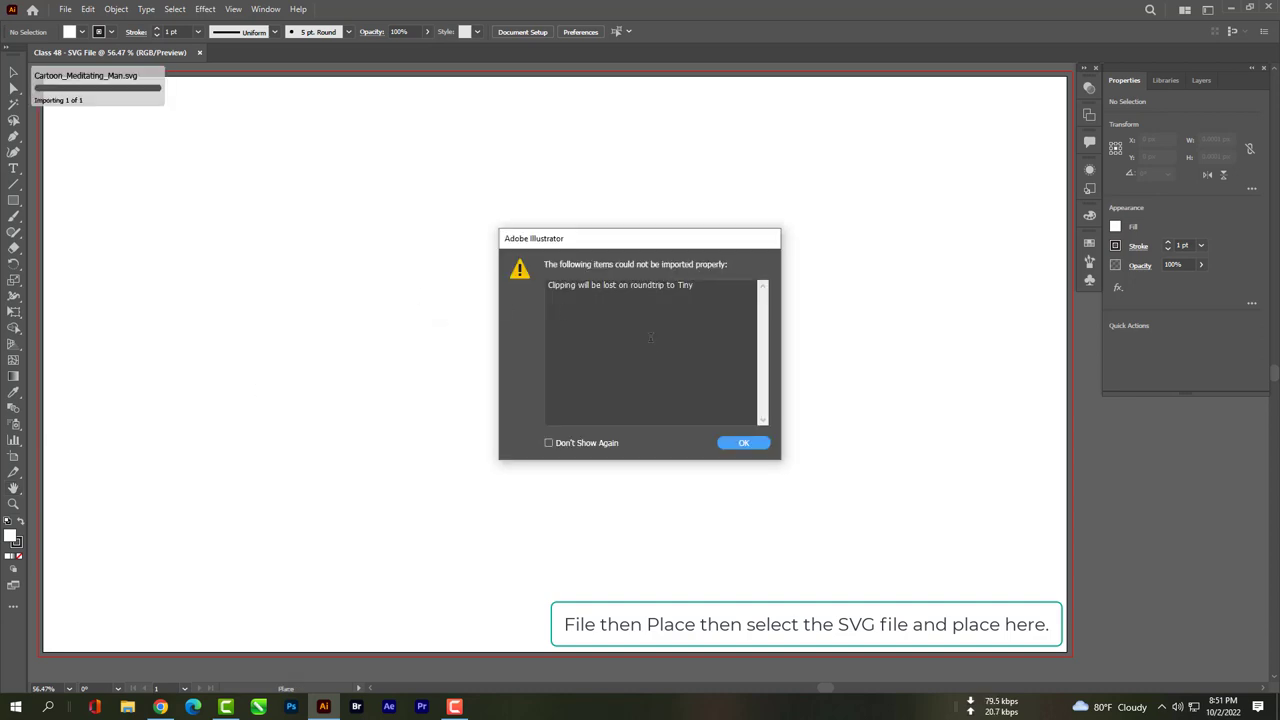
Drop the meditating man onto the artboard, reposition it, and enlarge it to about 716 × 747 px.
{"action": "left_click", "coordinate": [741, 443]}
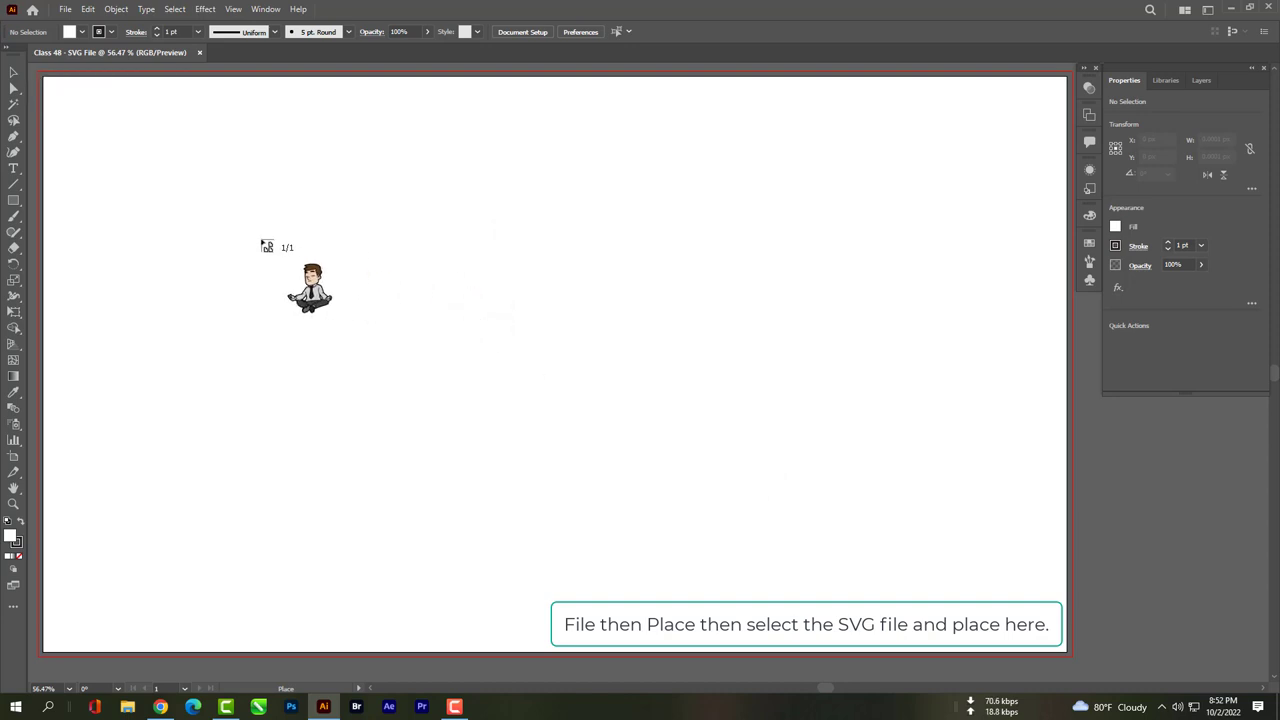
{"action": "left_click_drag", "start_coordinate": [170, 174], "coordinate": [735, 442]}
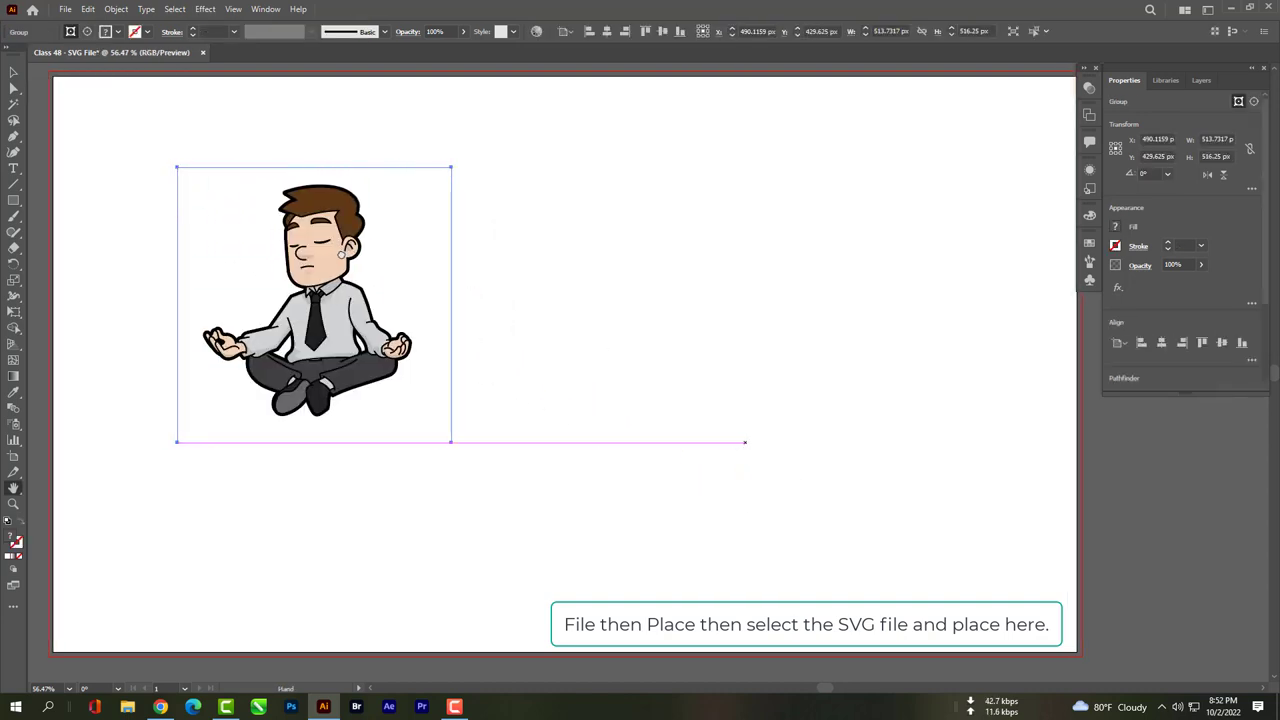
{"action": "left_click", "coordinate": [14, 74]}
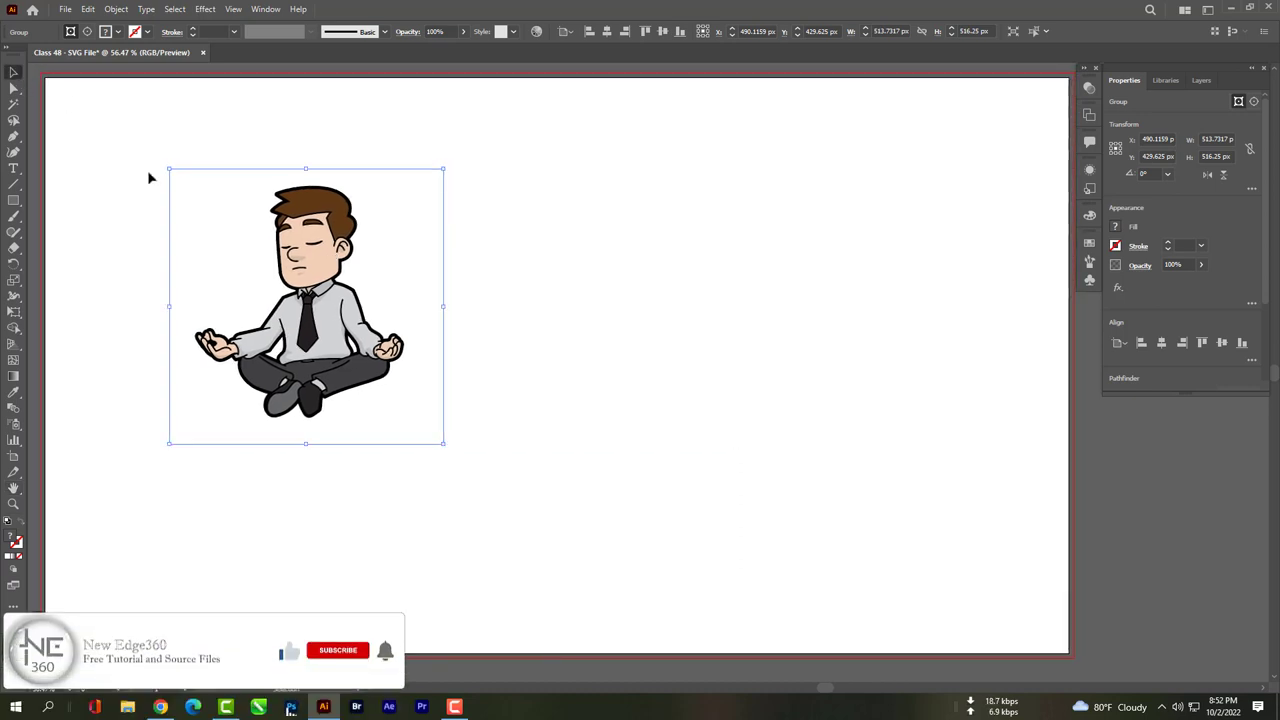
{"action": "left_click_drag", "start_coordinate": [310, 265], "coordinate": [488, 301]}
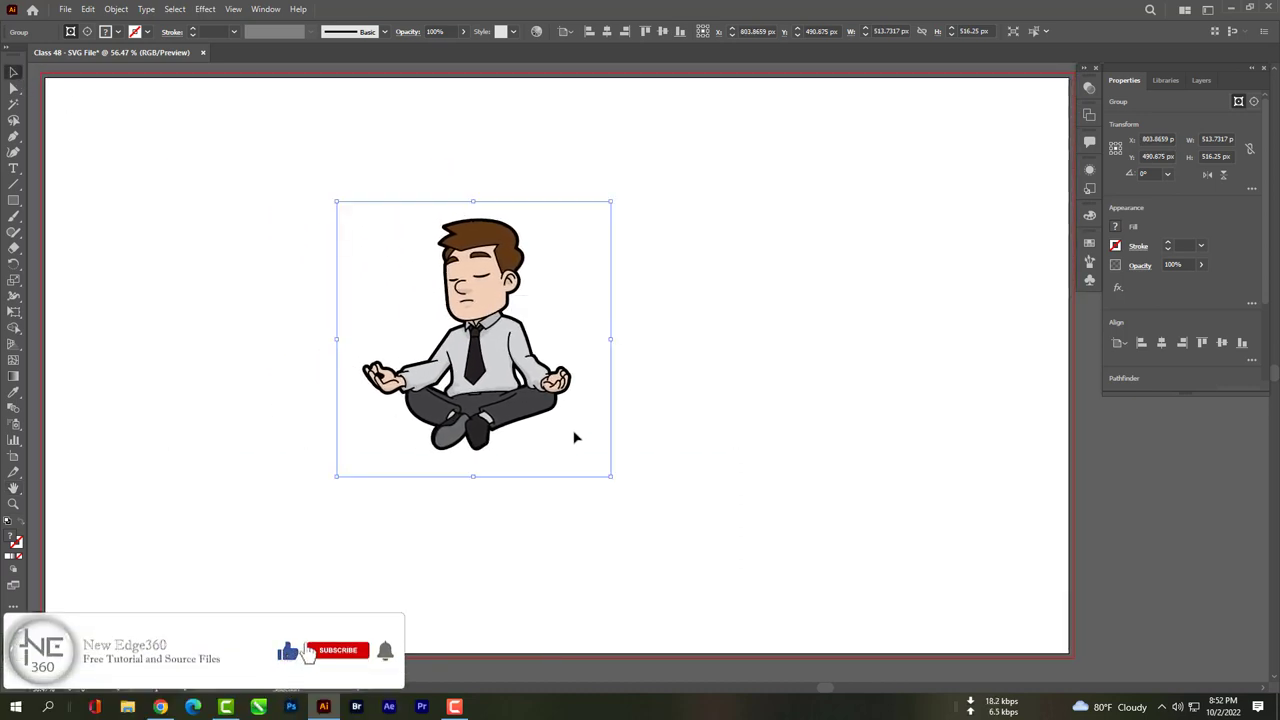
{"action": "left_click_drag", "start_coordinate": [609, 476], "coordinate": [718, 600]}
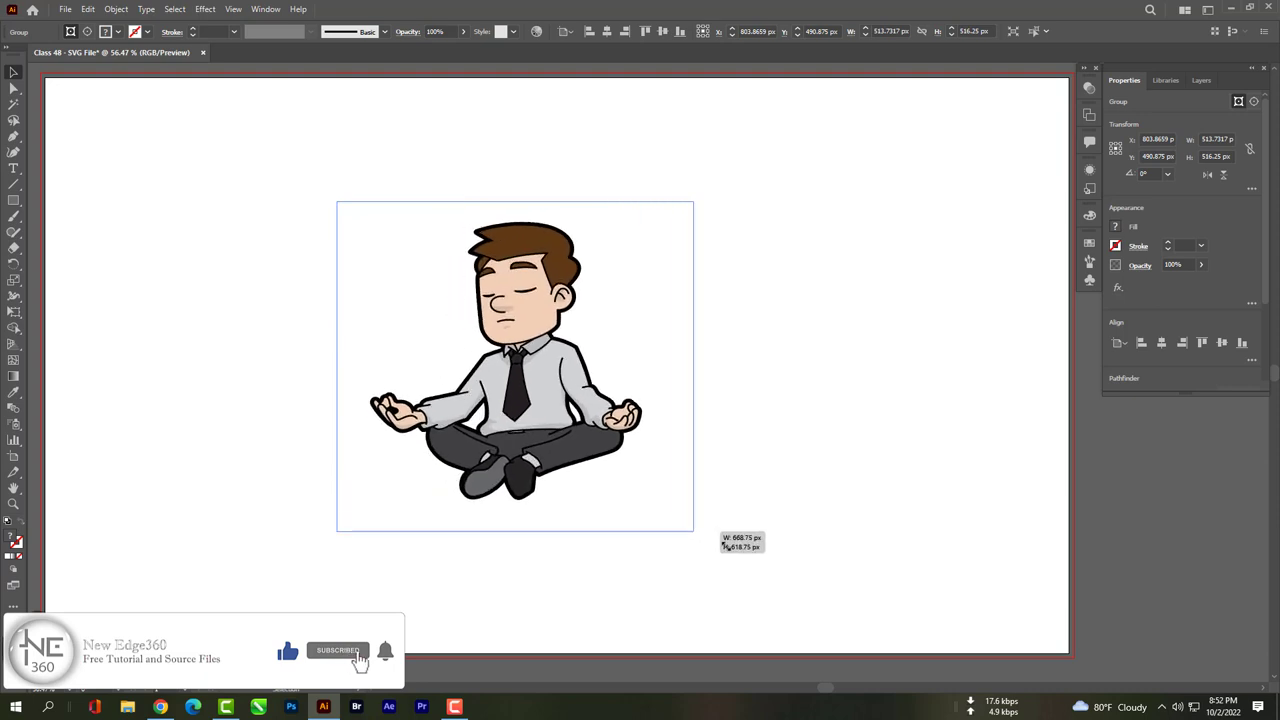
{"action": "left_click_drag", "start_coordinate": [561, 432], "coordinate": [520, 368]}
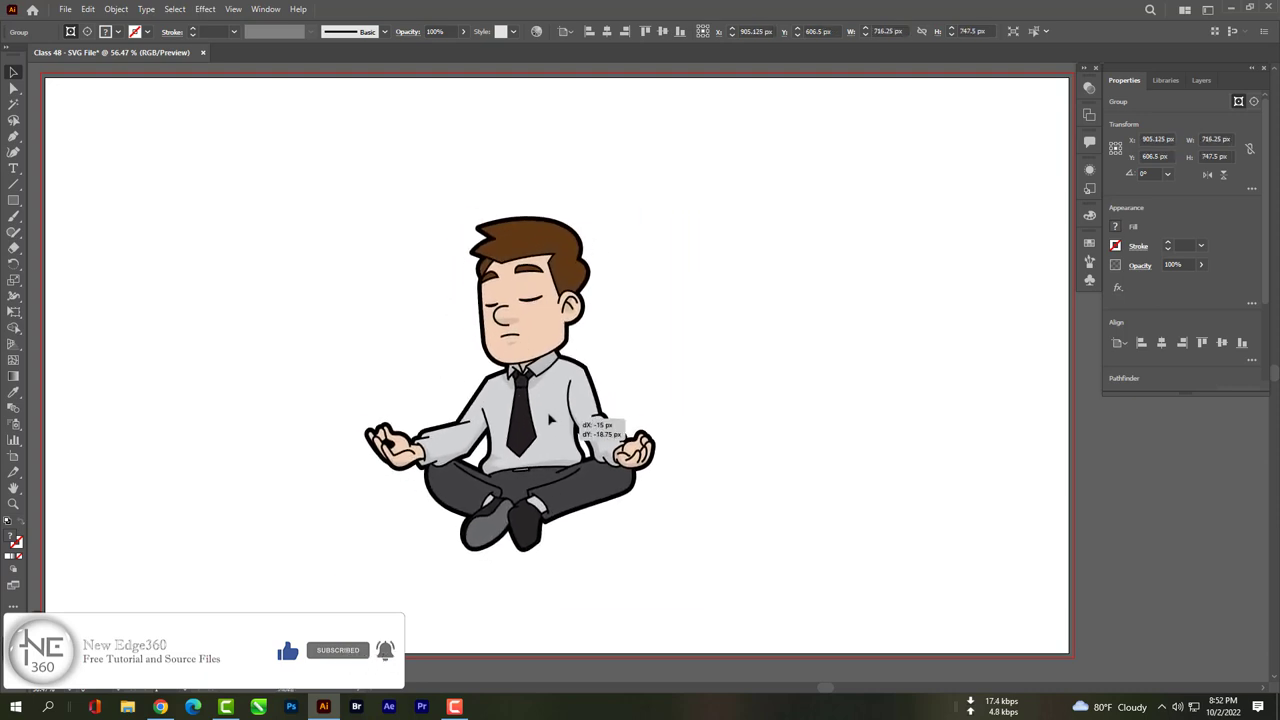
{"action": "left_click", "coordinate": [89, 10]}
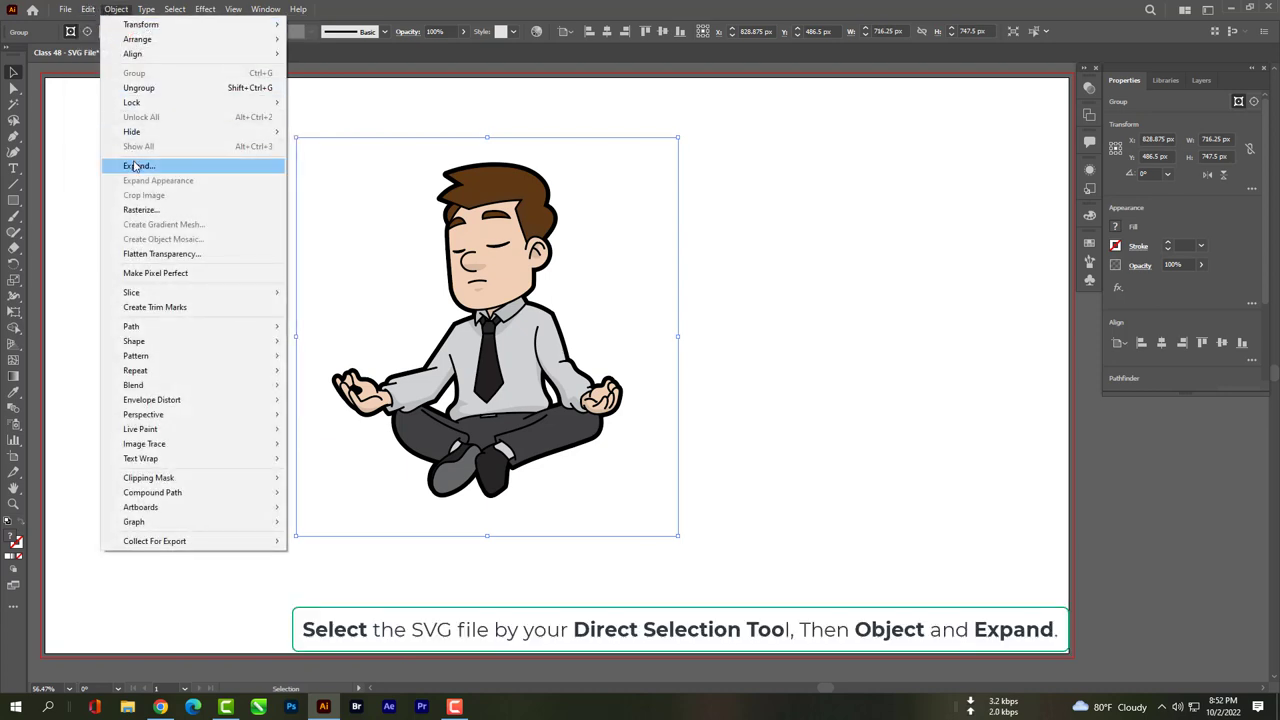
Expand the placed artwork and select the man's hair with Direct Selection.
{"action": "left_click", "coordinate": [137, 165]}
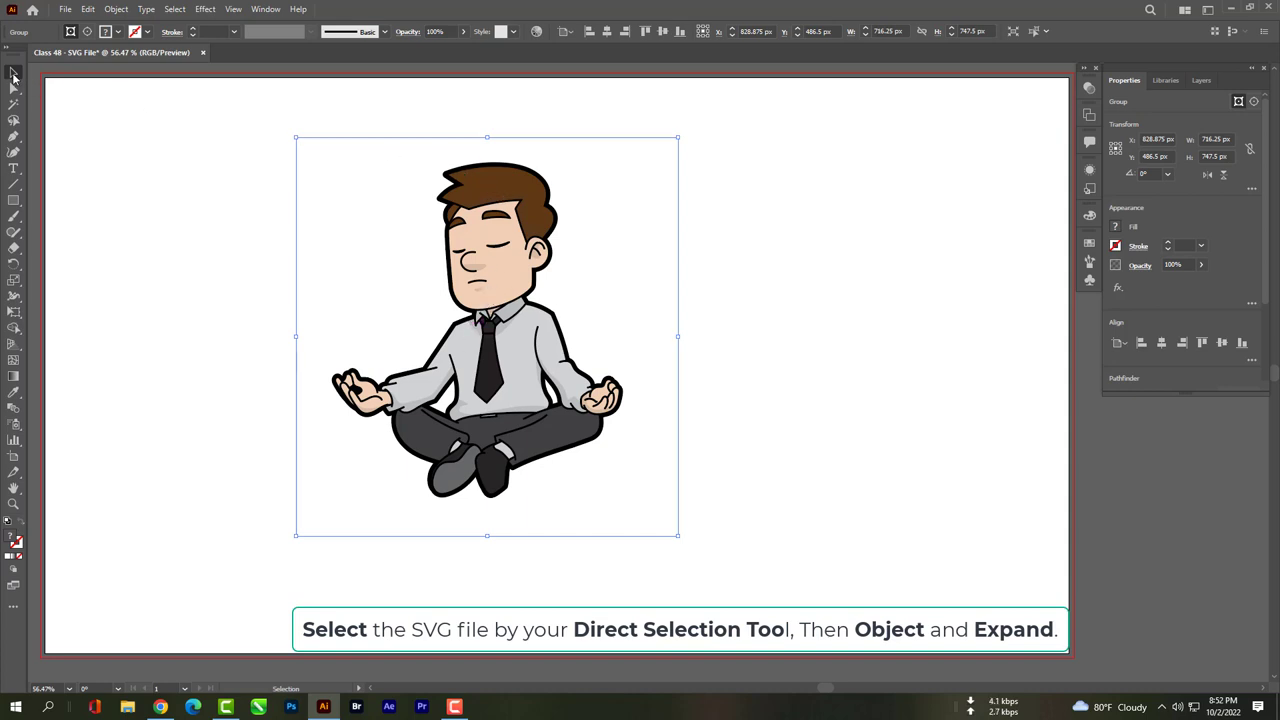
{"action": "left_click", "coordinate": [13, 88]}
{"action": "left_click", "coordinate": [230, 456]}
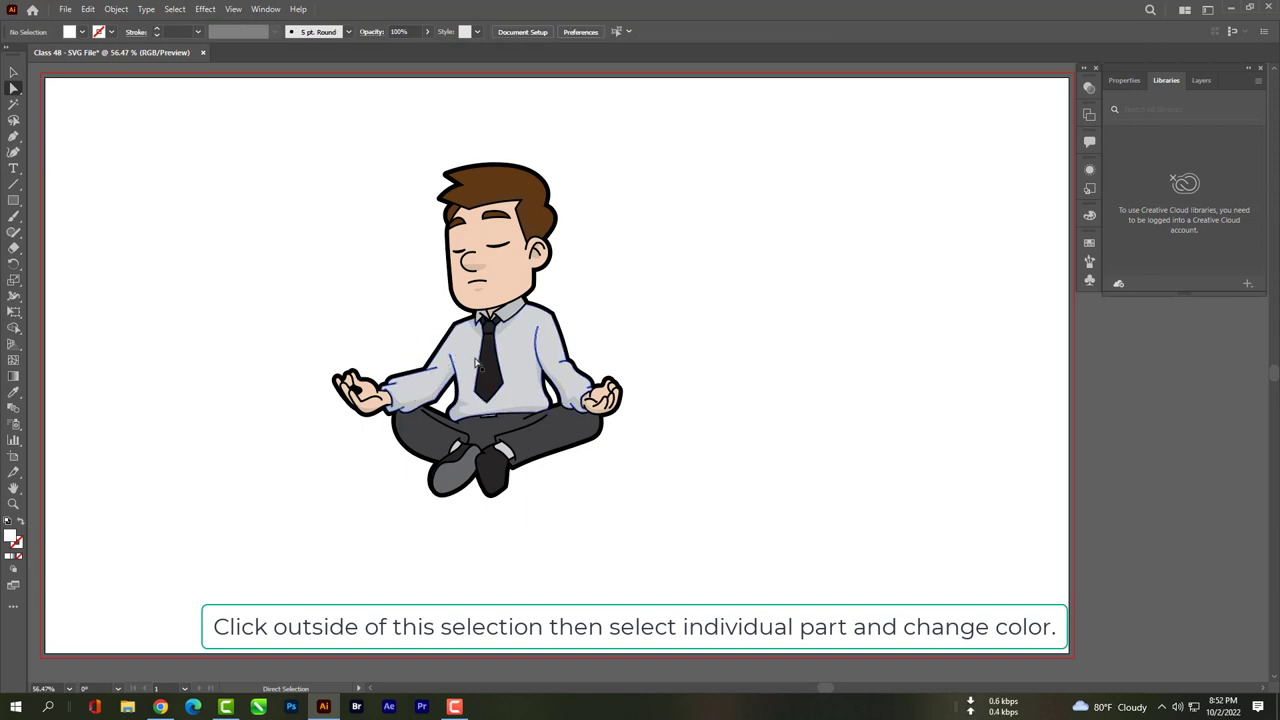
{"action": "left_click", "coordinate": [492, 196]}
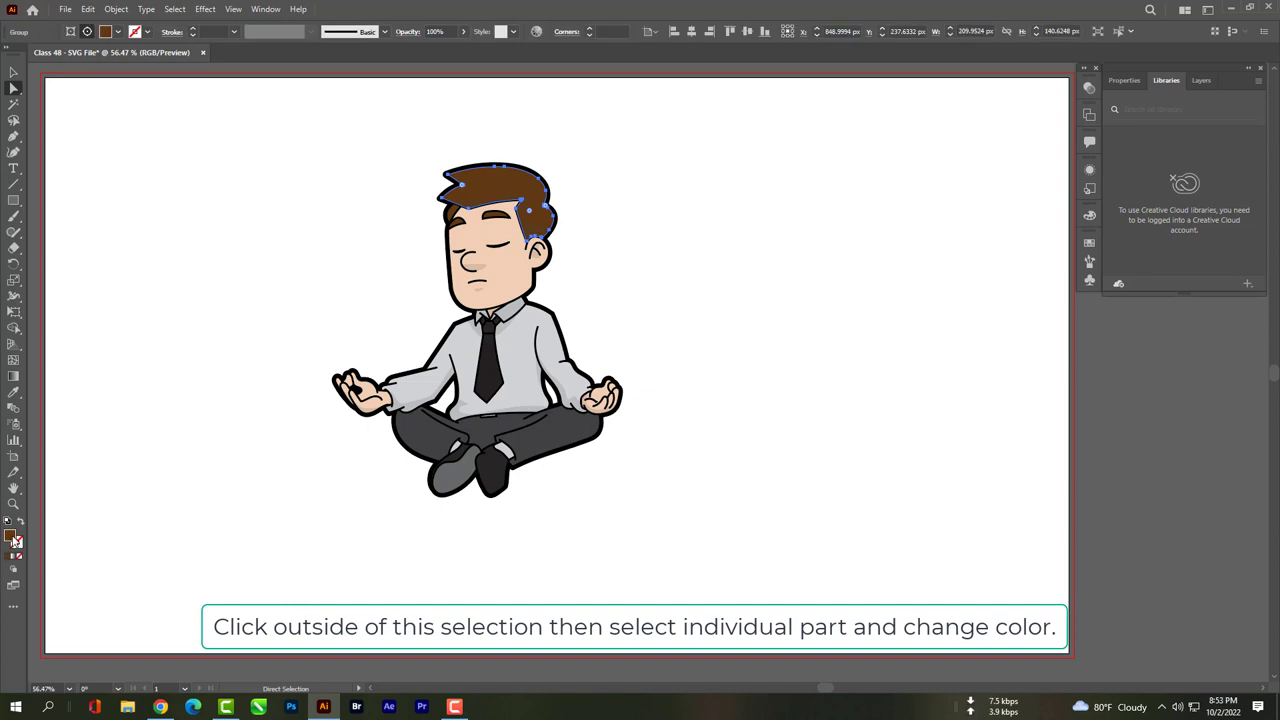
Fill the hair with a mid grey, after trying a brown and black.
{"action": "double_click", "coordinate": [15, 540]}
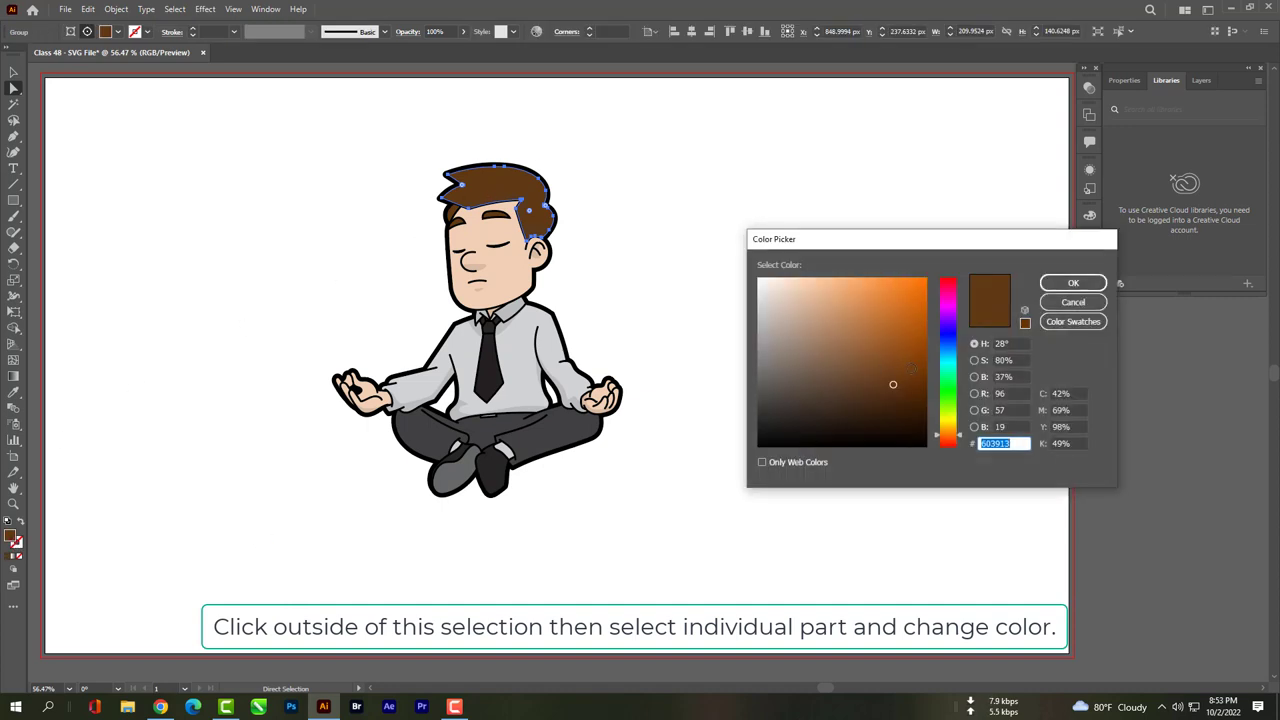
{"action": "left_click", "coordinate": [909, 369]}
{"action": "left_click", "coordinate": [1055, 283]}
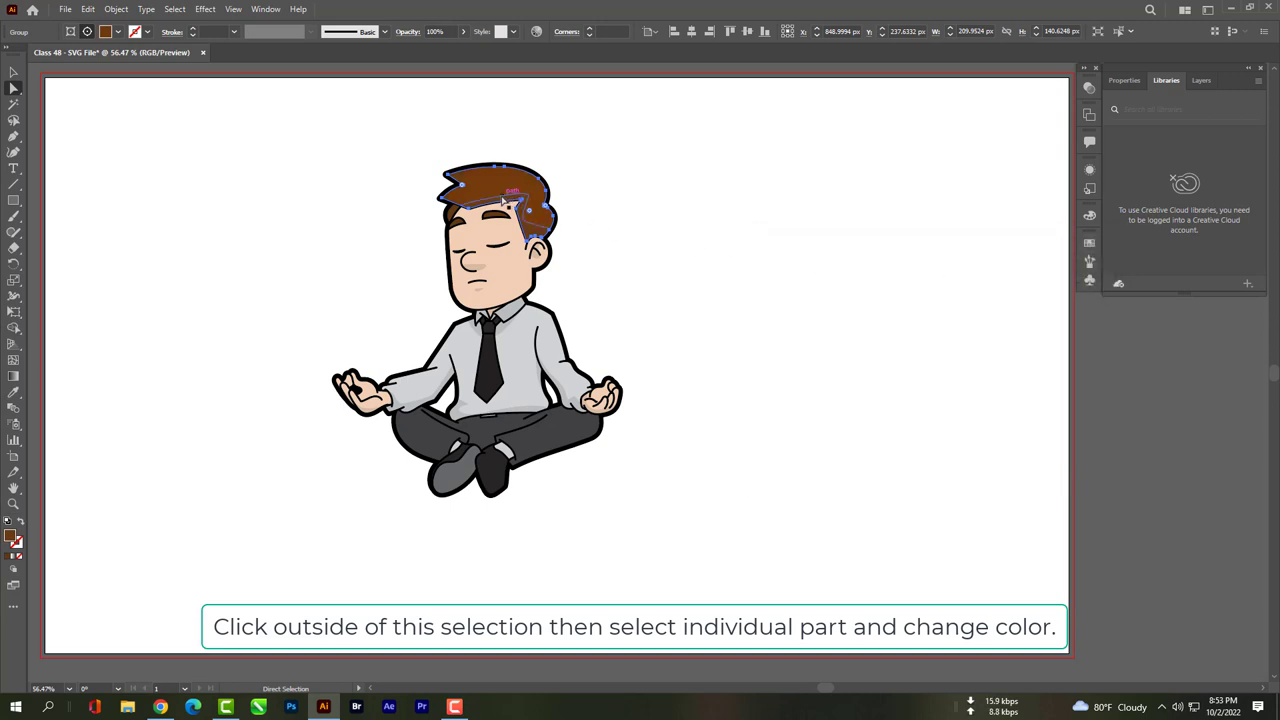
{"action": "double_click", "coordinate": [10, 538]}
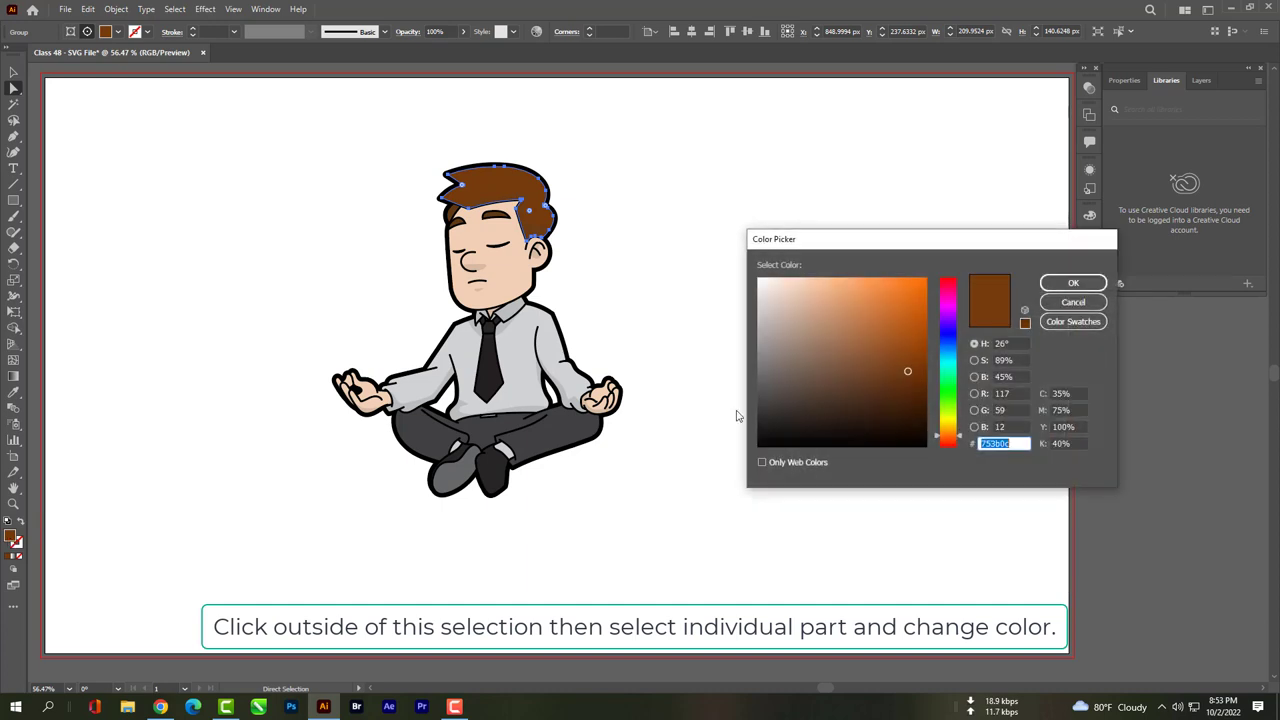
{"action": "left_click_drag", "start_coordinate": [796, 331], "coordinate": [757, 447]}
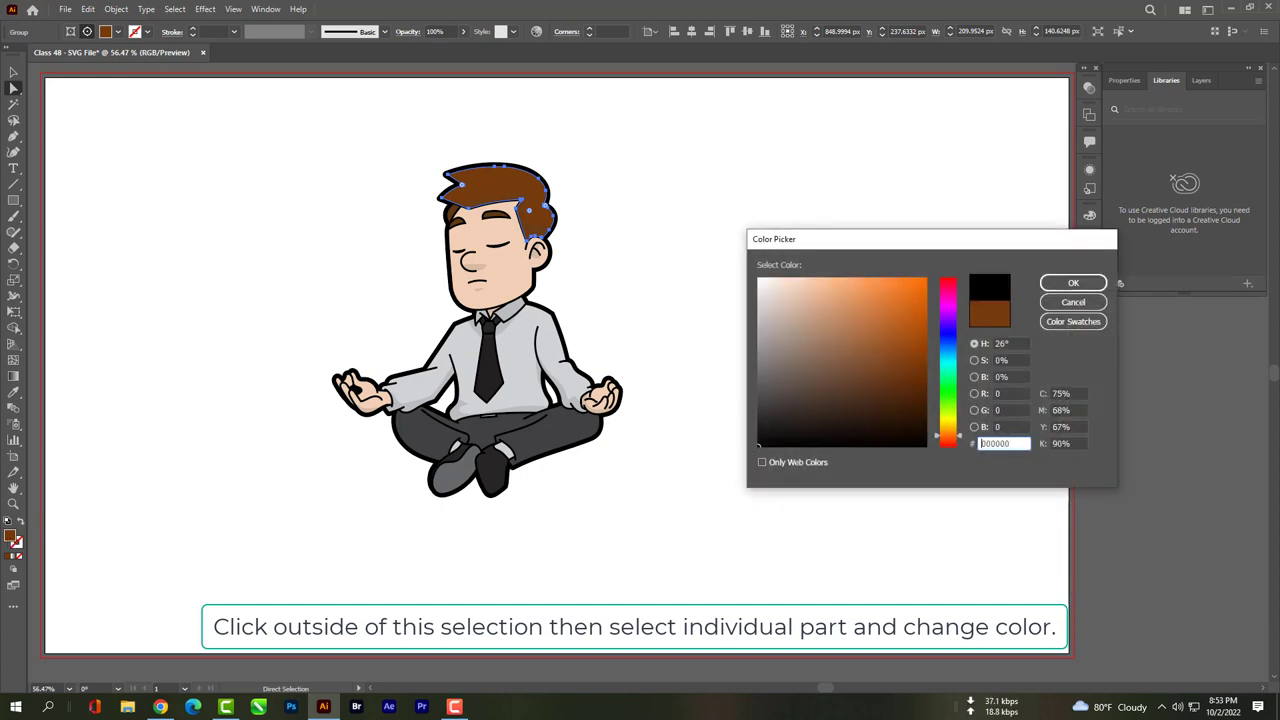
{"action": "left_click", "coordinate": [1073, 283]}
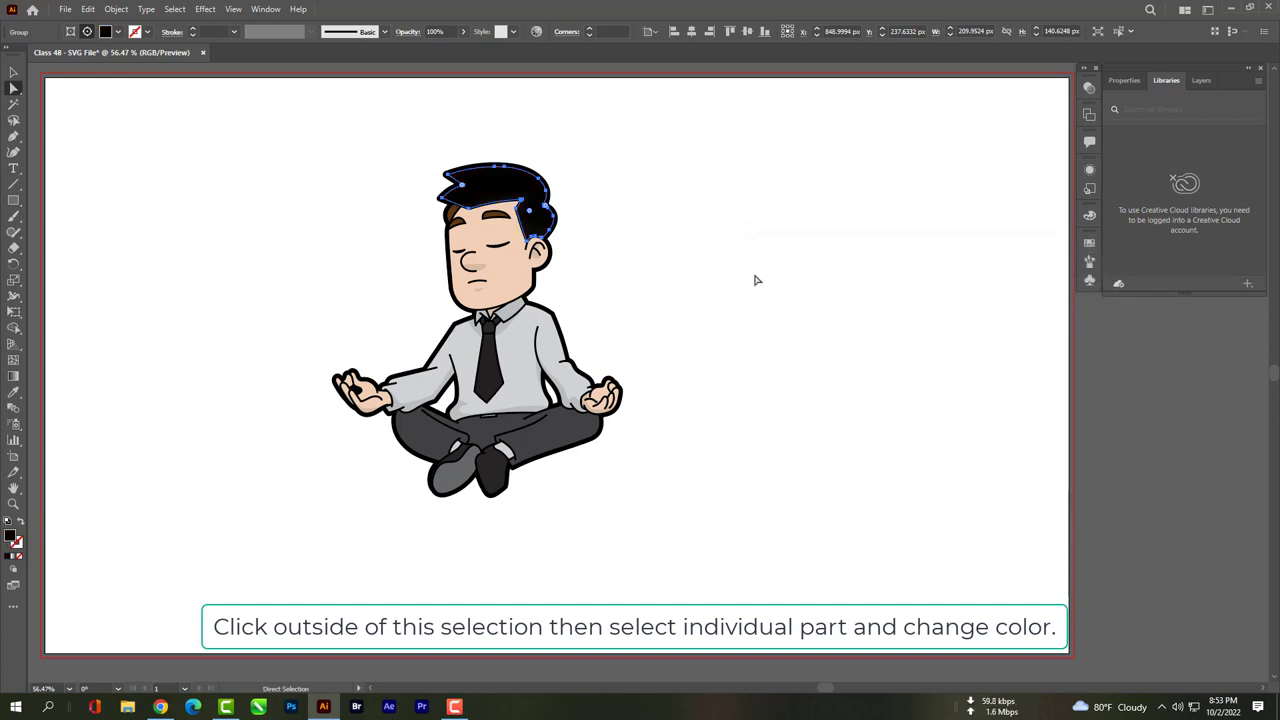
{"action": "double_click", "coordinate": [10, 538]}
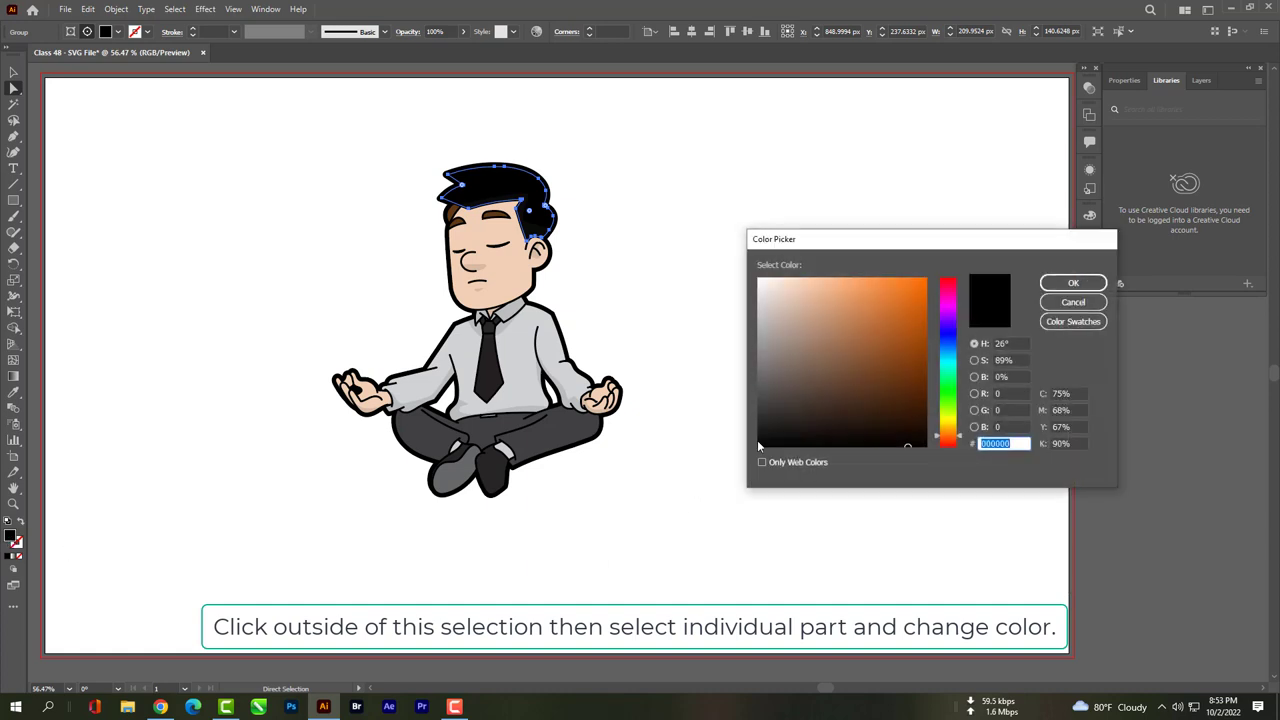
{"action": "left_click_drag", "start_coordinate": [758, 446], "coordinate": [758, 386]}
{"action": "left_click", "coordinate": [1073, 283]}
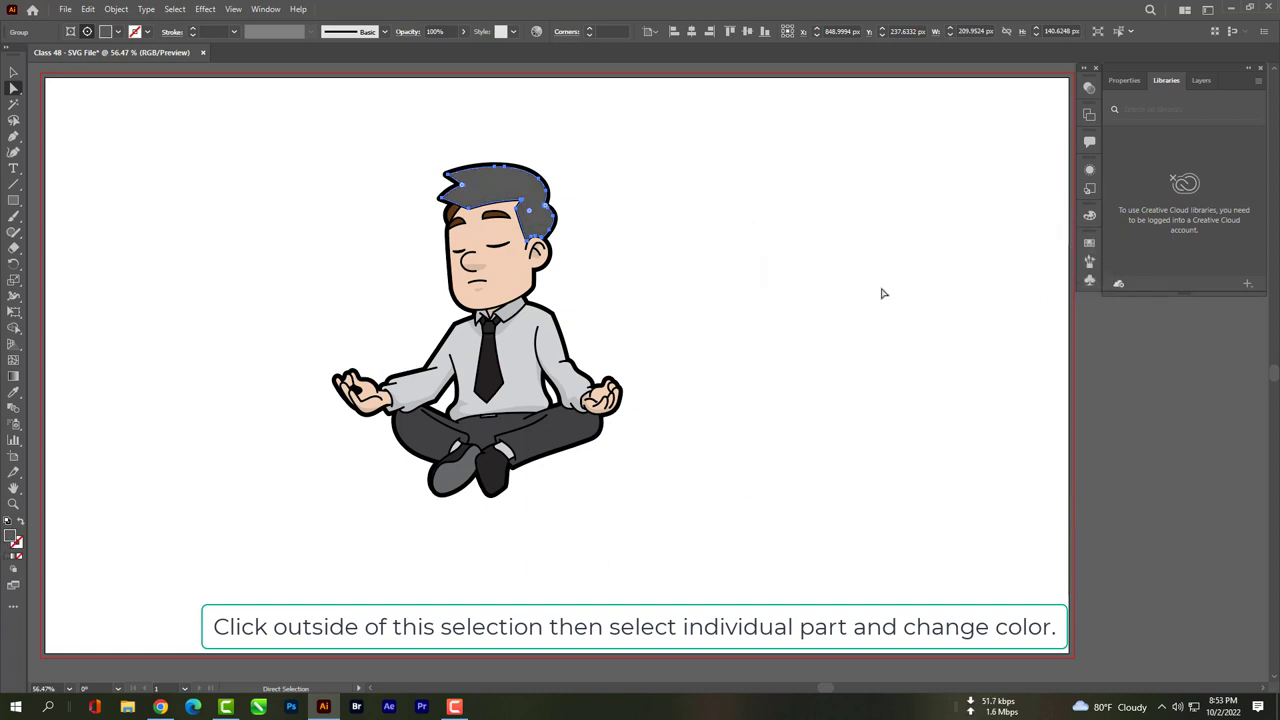
{"action": "left_click", "coordinate": [500, 280]}
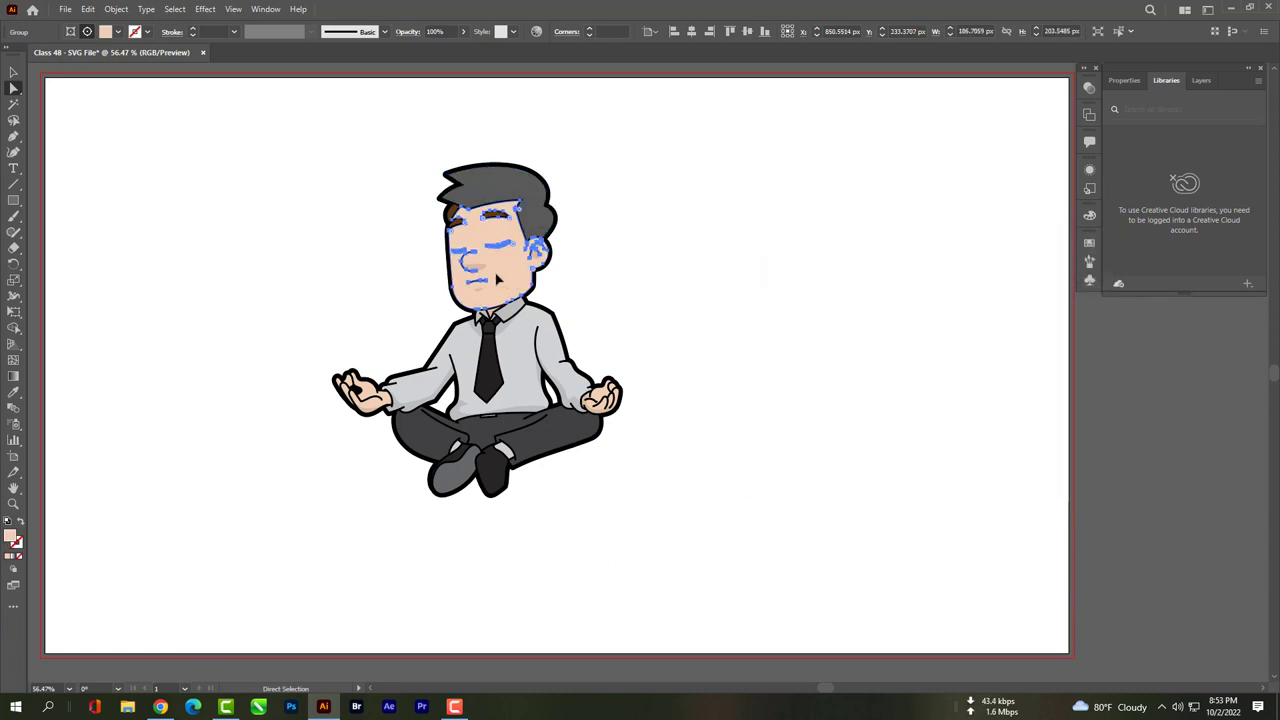
Fill the man's shirt with yellow #ffe600.
{"action": "left_click", "coordinate": [519, 360]}
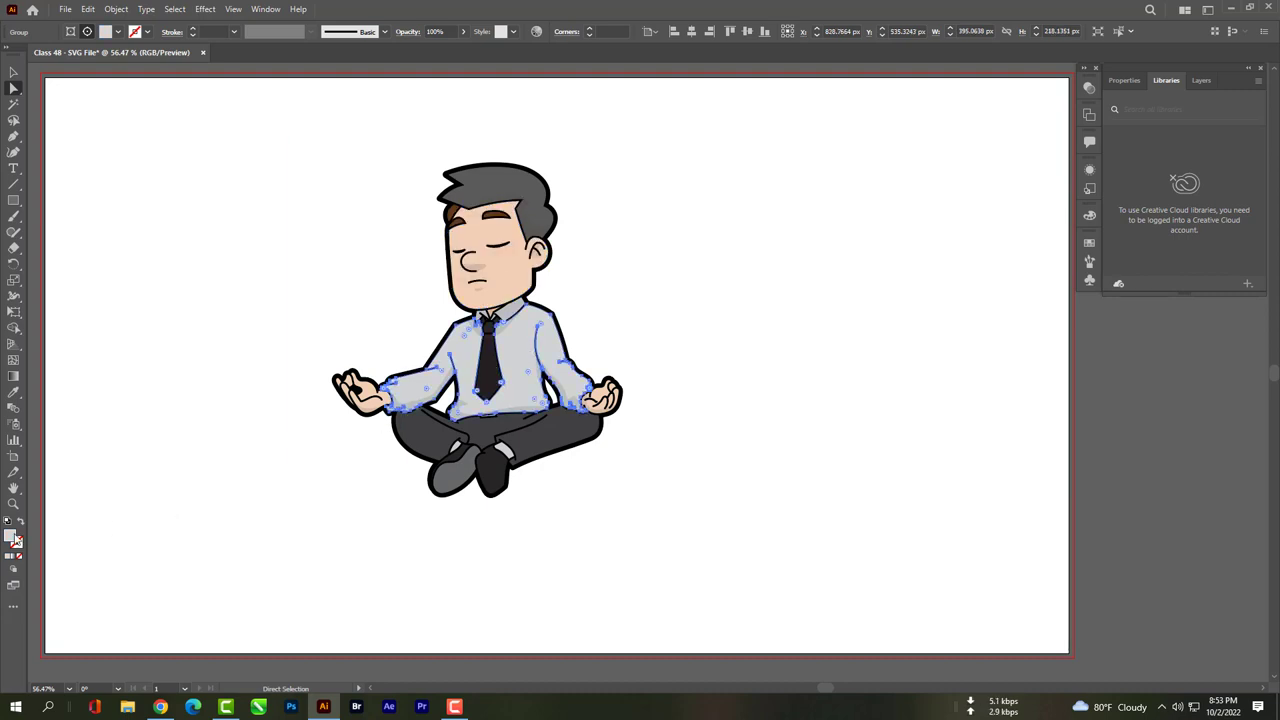
{"action": "double_click", "coordinate": [14, 538]}
{"action": "type", "text": "ffe600"}
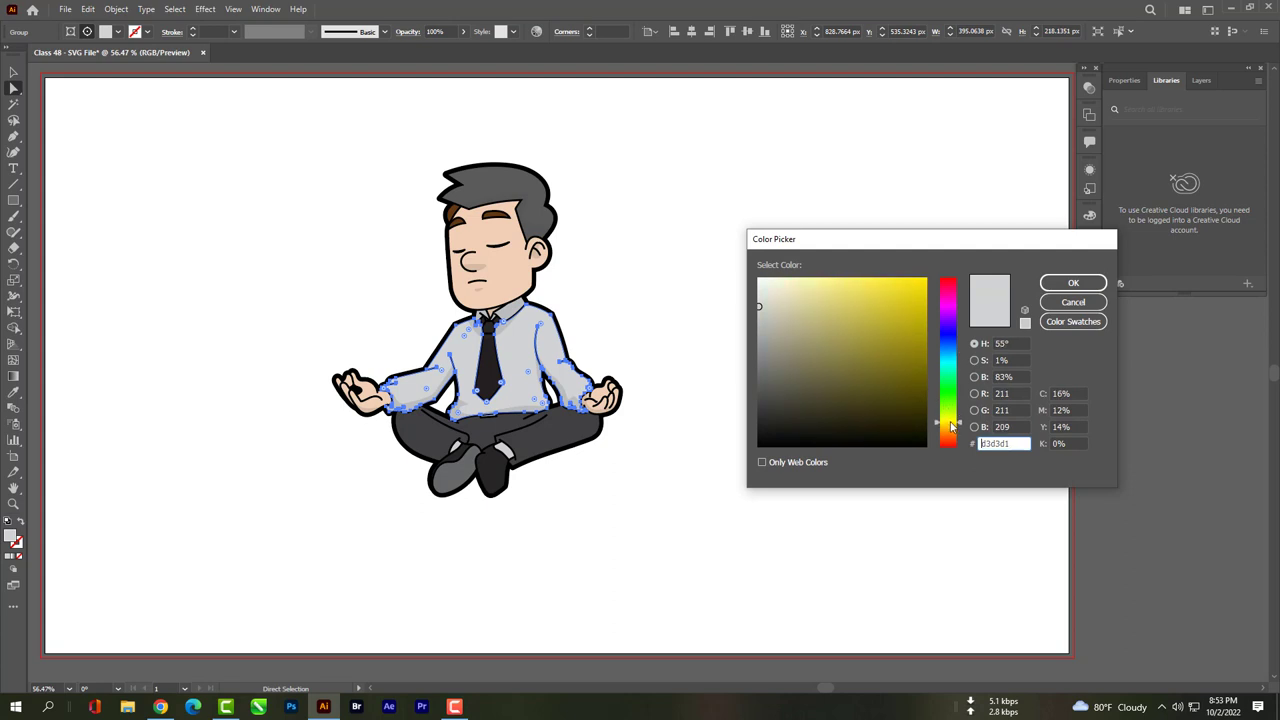
{"action": "left_click", "coordinate": [1085, 283]}
Recolor the grey pants to a dark reddish-brown, passing through purple first.
{"action": "left_click", "coordinate": [556, 440]}
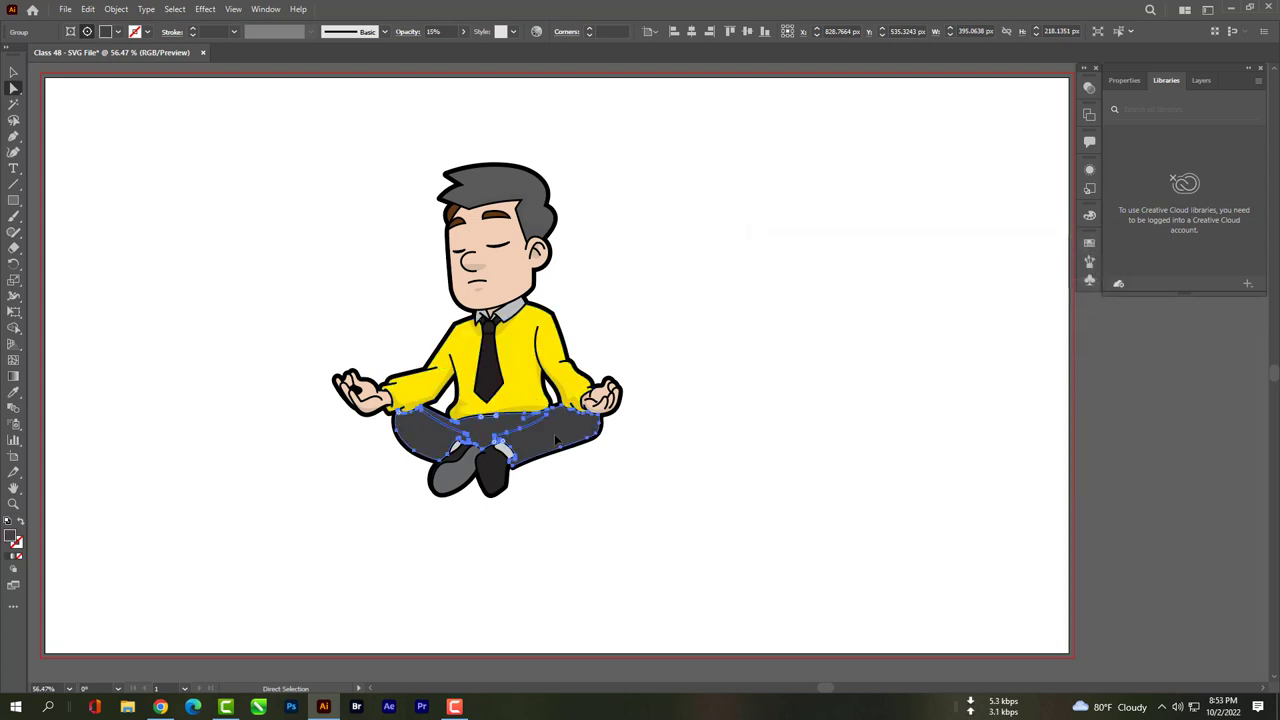
{"action": "double_click", "coordinate": [13, 540]}
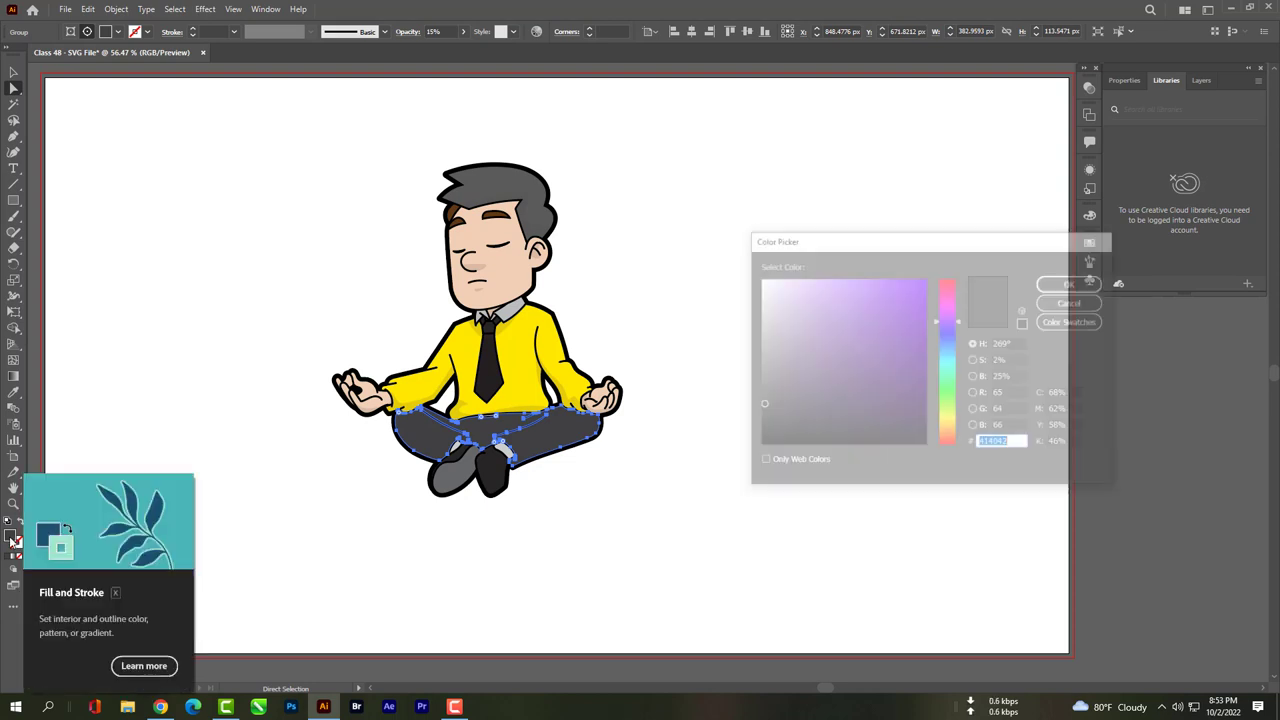
{"action": "left_click_drag", "start_coordinate": [876, 346], "coordinate": [900, 320]}
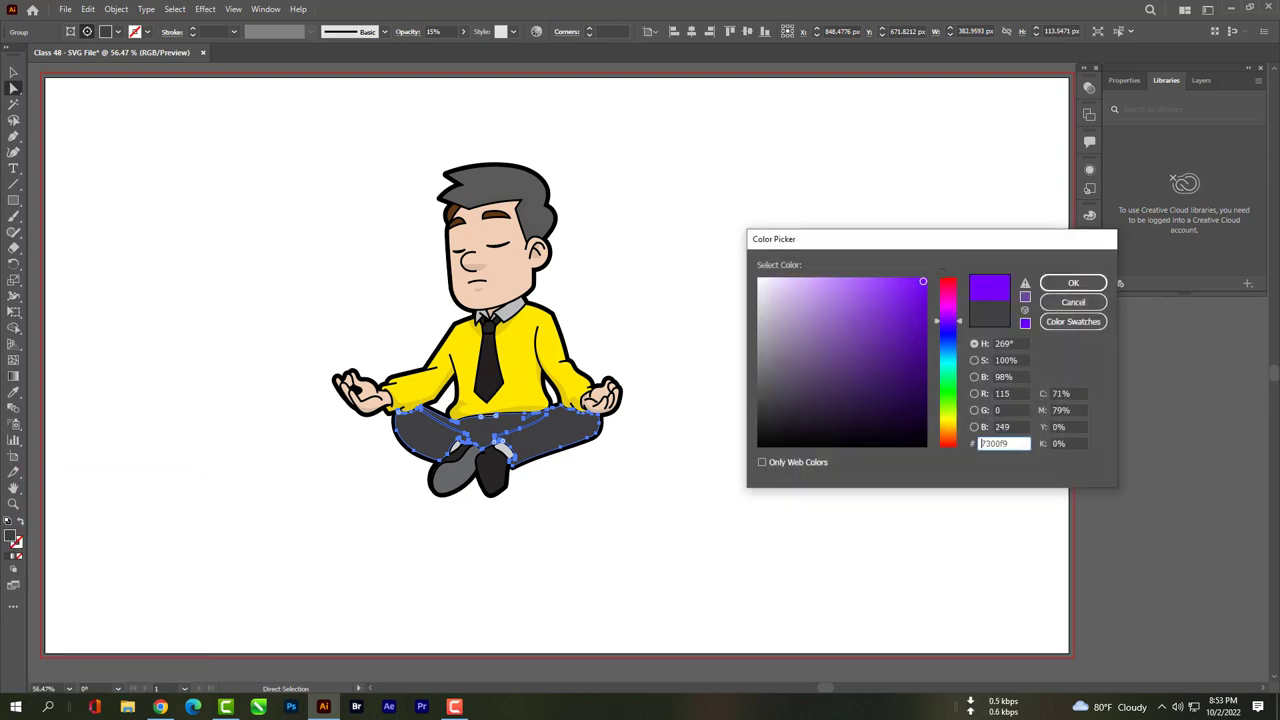
{"action": "left_click", "coordinate": [1073, 283]}
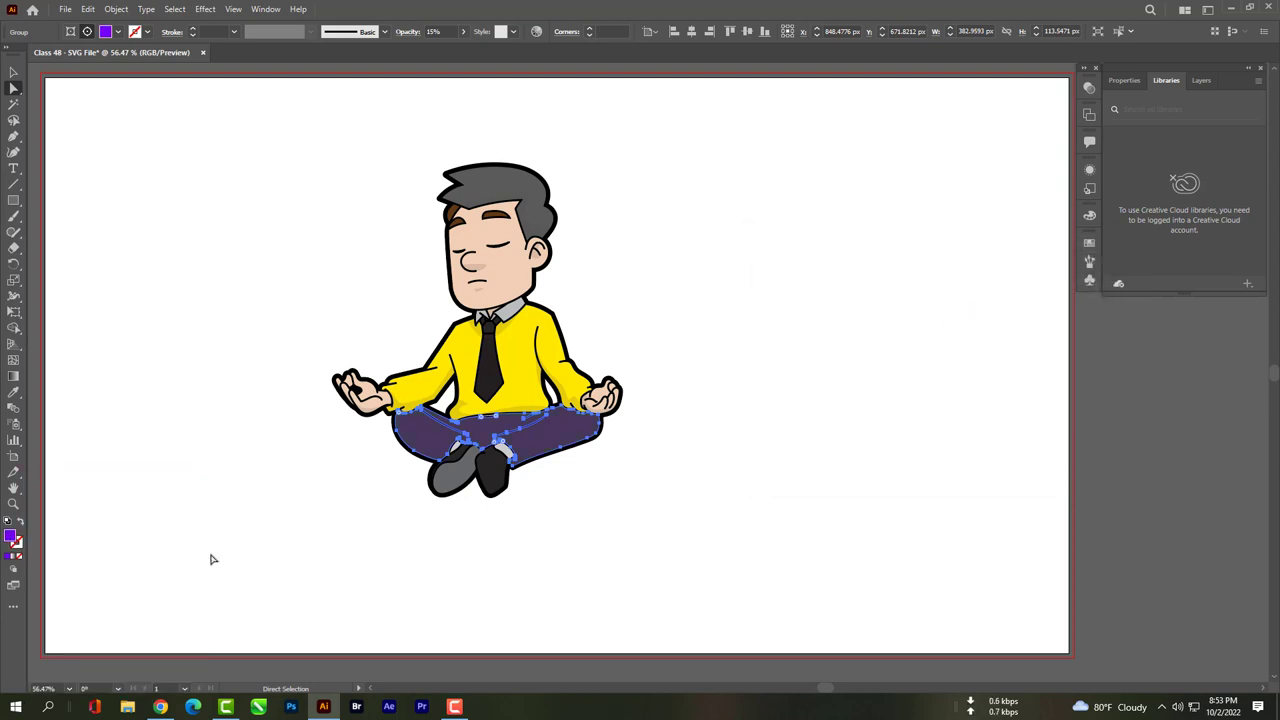
{"action": "double_click", "coordinate": [13, 540]}
{"action": "left_click_drag", "start_coordinate": [947, 390], "coordinate": [955, 447]}
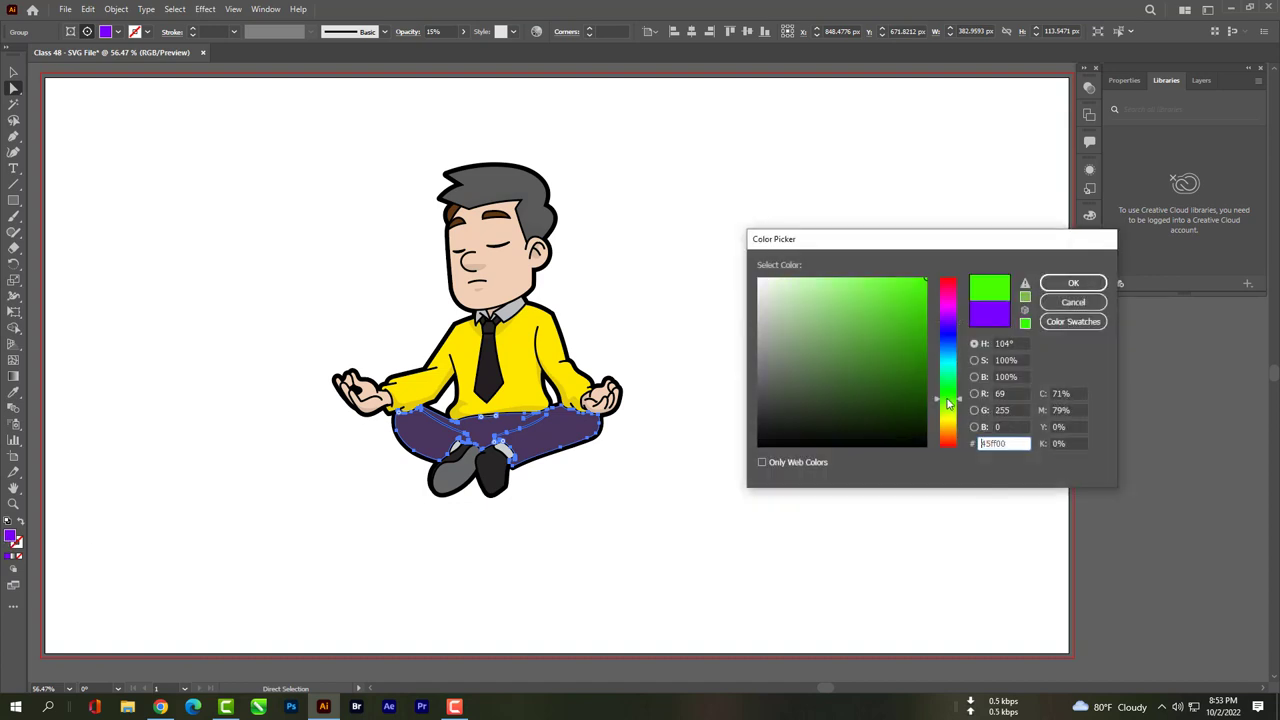
{"action": "left_click", "coordinate": [1050, 283]}
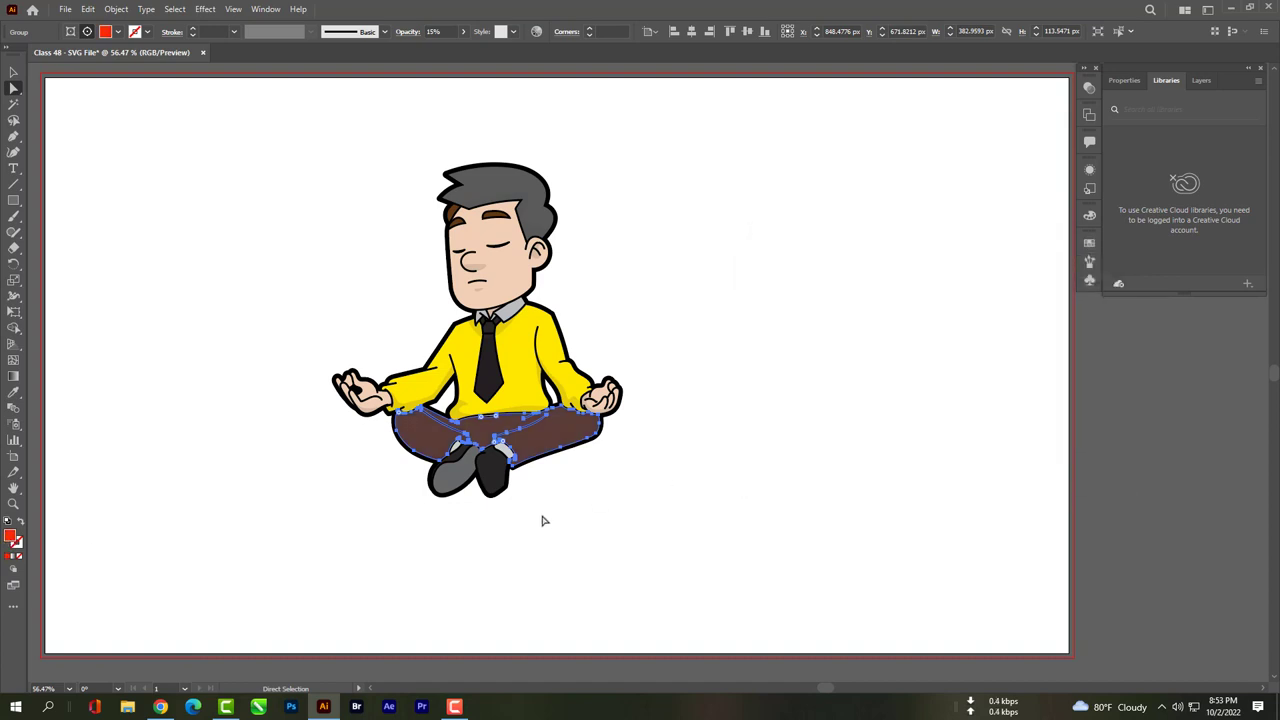
Isolate the right shoe's path with Direct Selection.
{"action": "left_click", "coordinate": [491, 478]}
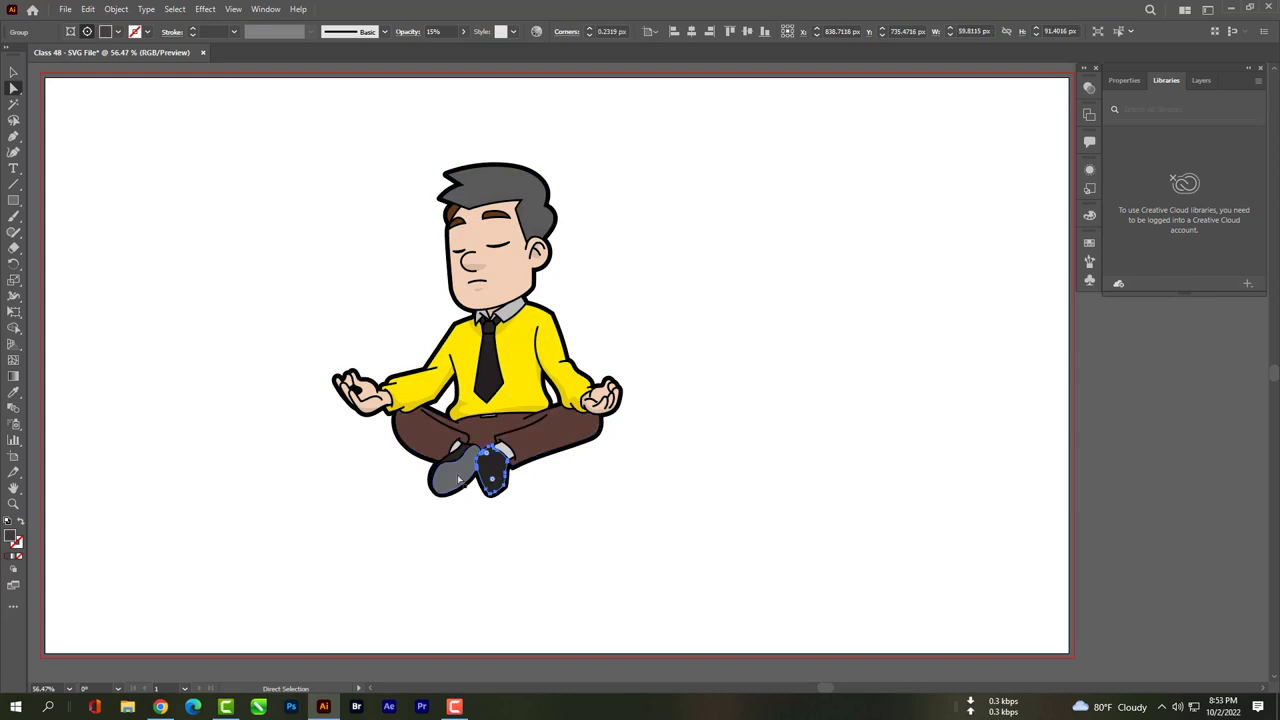
{"action": "key", "text": "ctrl"}
{"action": "left_click_drag", "start_coordinate": [459, 481], "coordinate": [455, 463]}
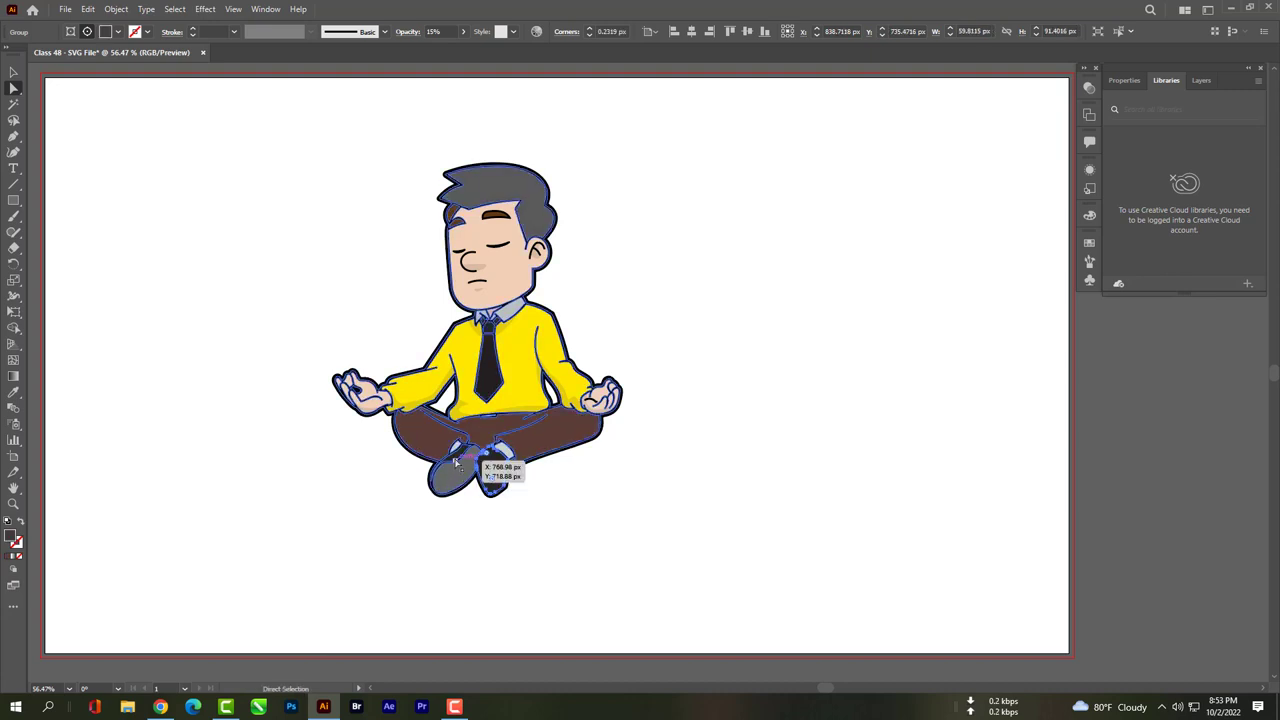
{"action": "left_click", "coordinate": [455, 463]}
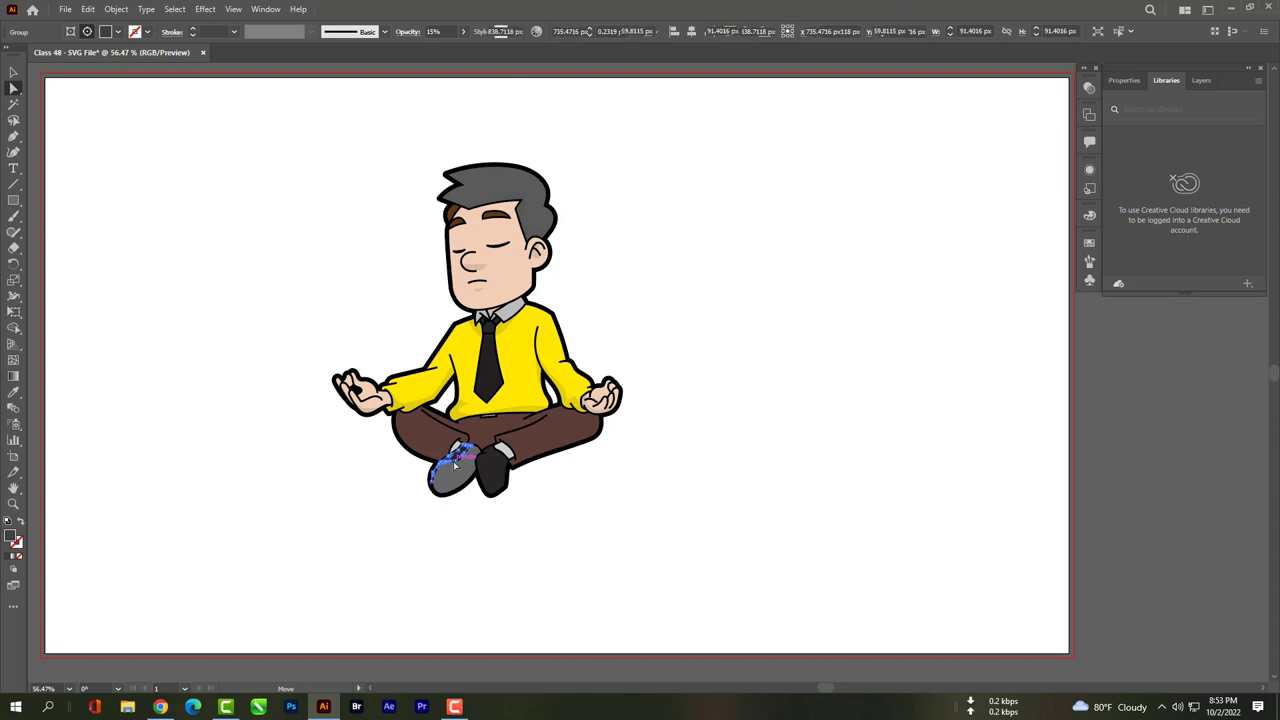
{"action": "left_click", "coordinate": [498, 485], "text": "ctrl"}
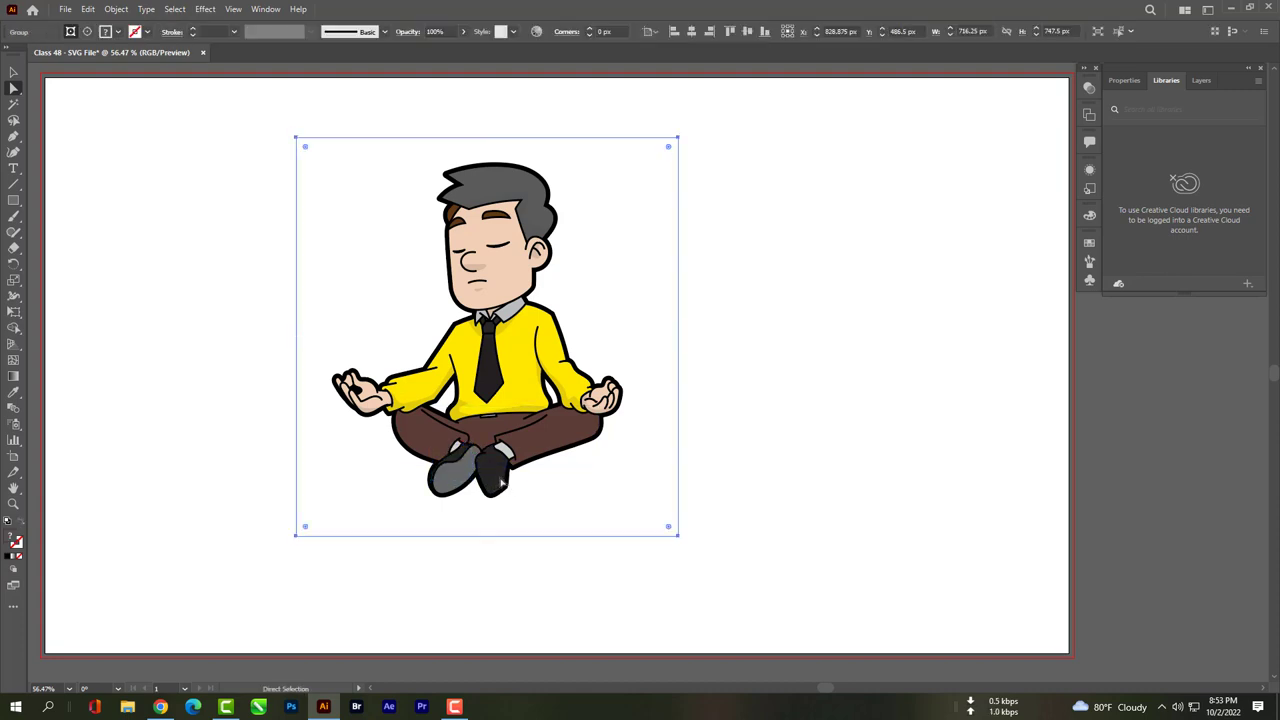
{"action": "left_click", "coordinate": [481, 525]}
{"action": "left_click", "coordinate": [493, 478]}
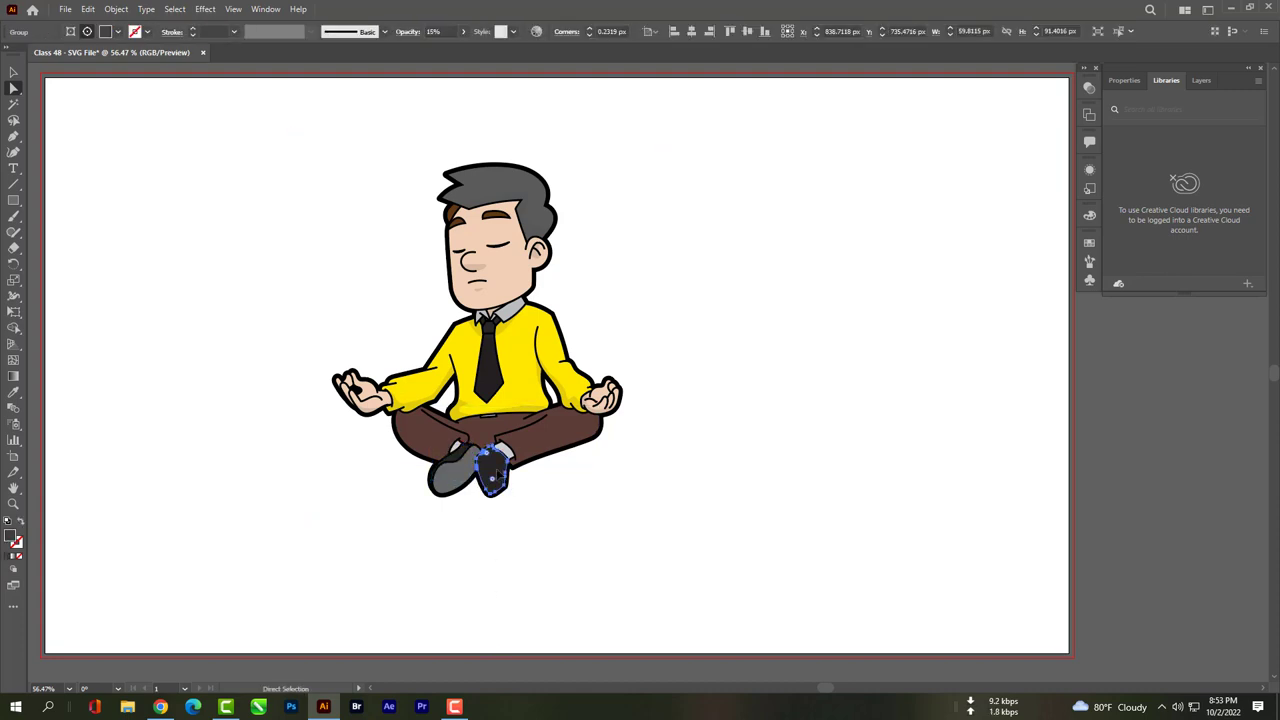
Fill the right shoe with dark green and deselect to review the colors.
{"action": "double_click", "coordinate": [15, 540]}
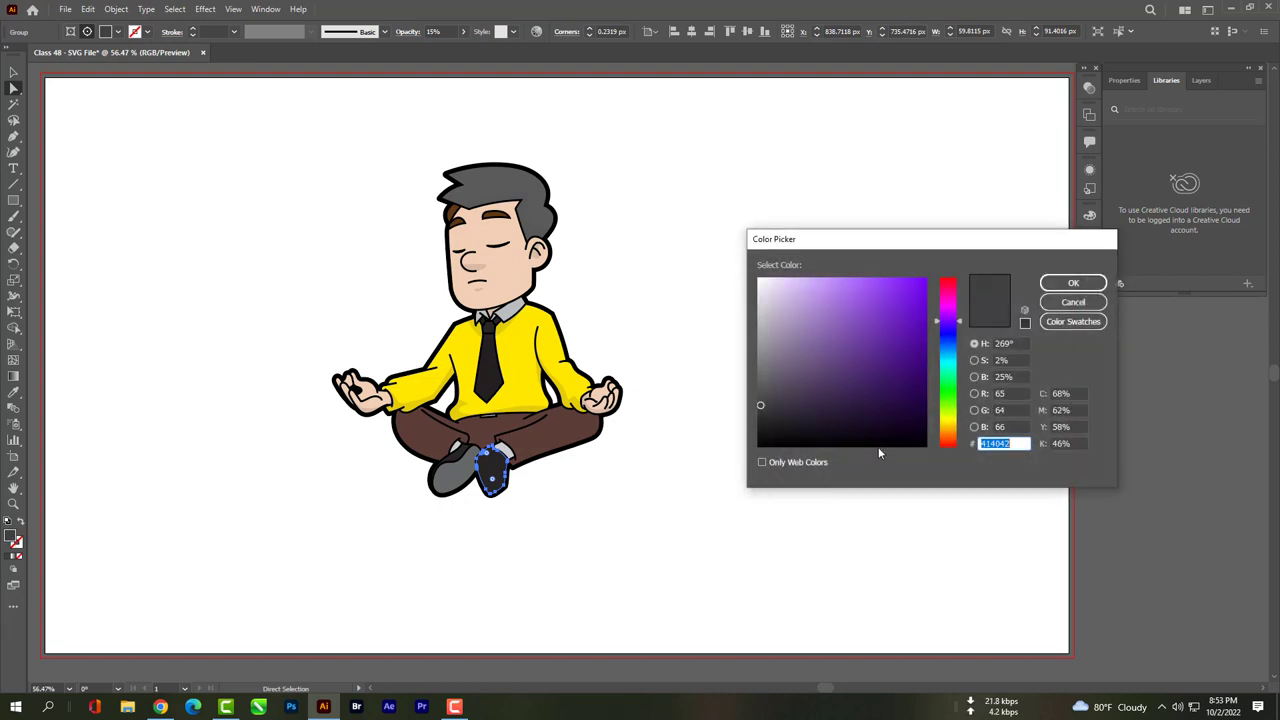
{"action": "left_click_drag", "start_coordinate": [940, 399], "coordinate": [951, 404]}
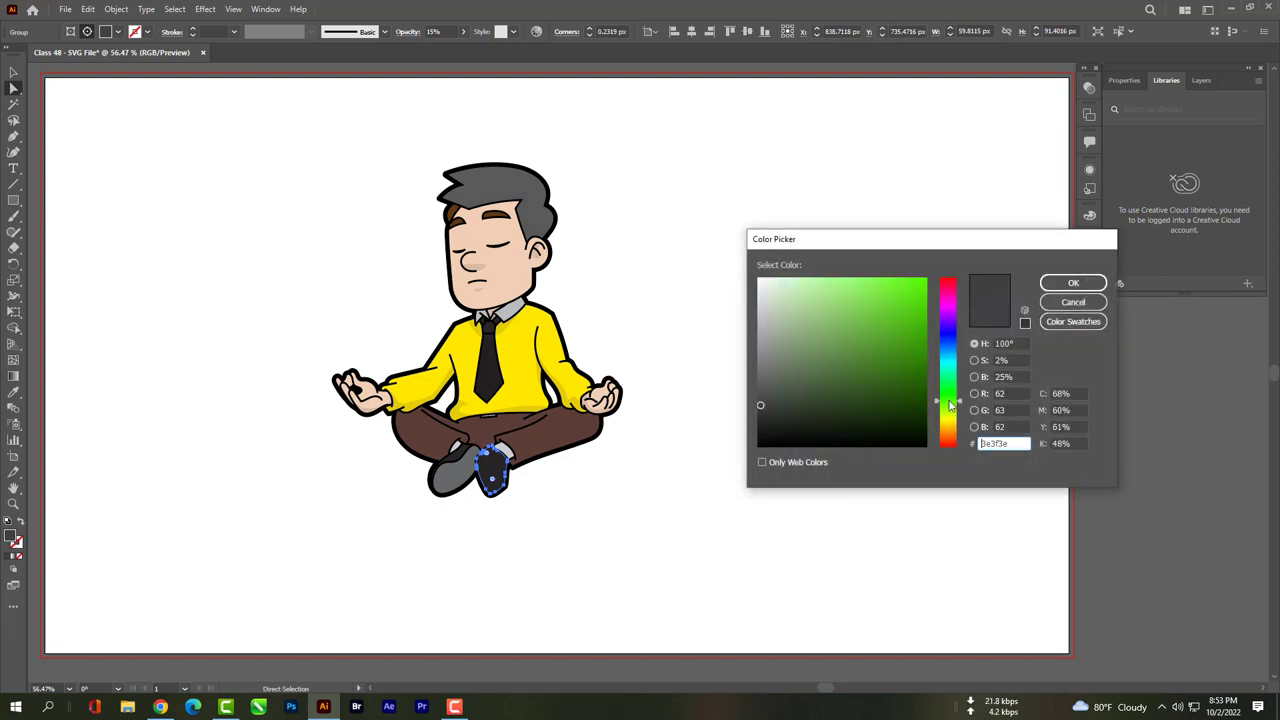
{"action": "type", "text": "47ce00"}
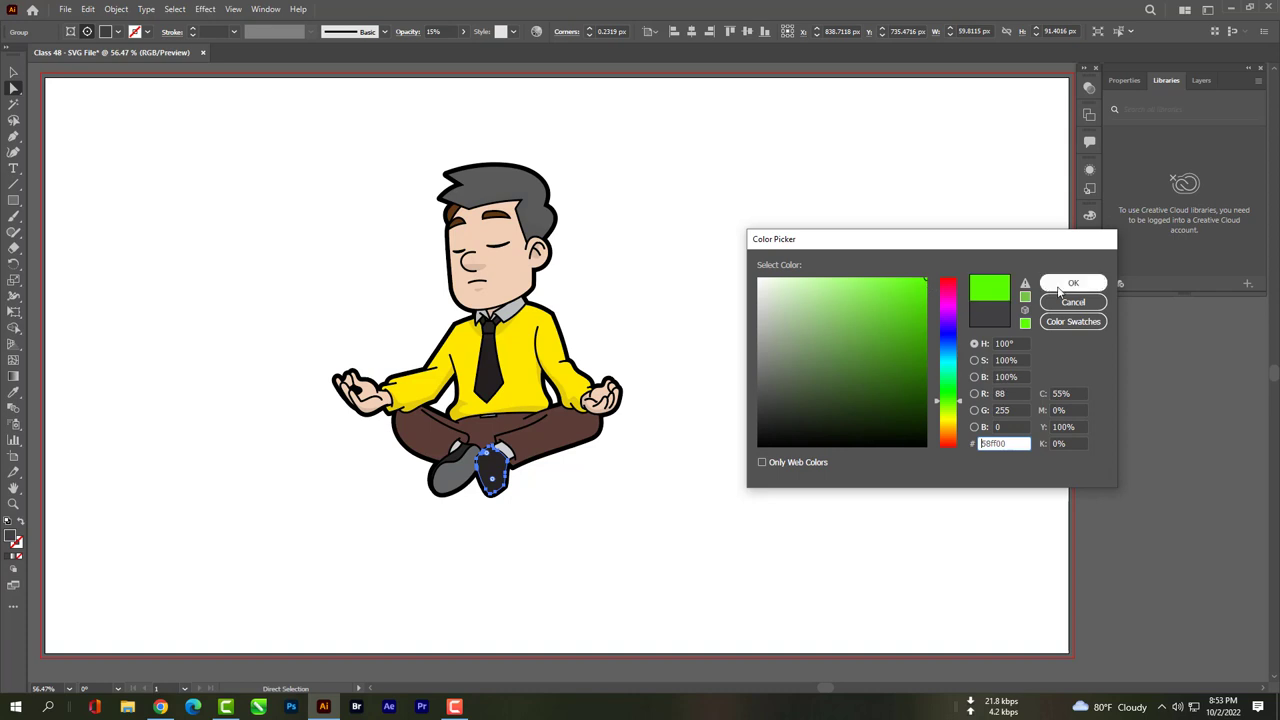
{"action": "left_click", "coordinate": [1073, 283]}
{"action": "left_click", "coordinate": [748, 511]}
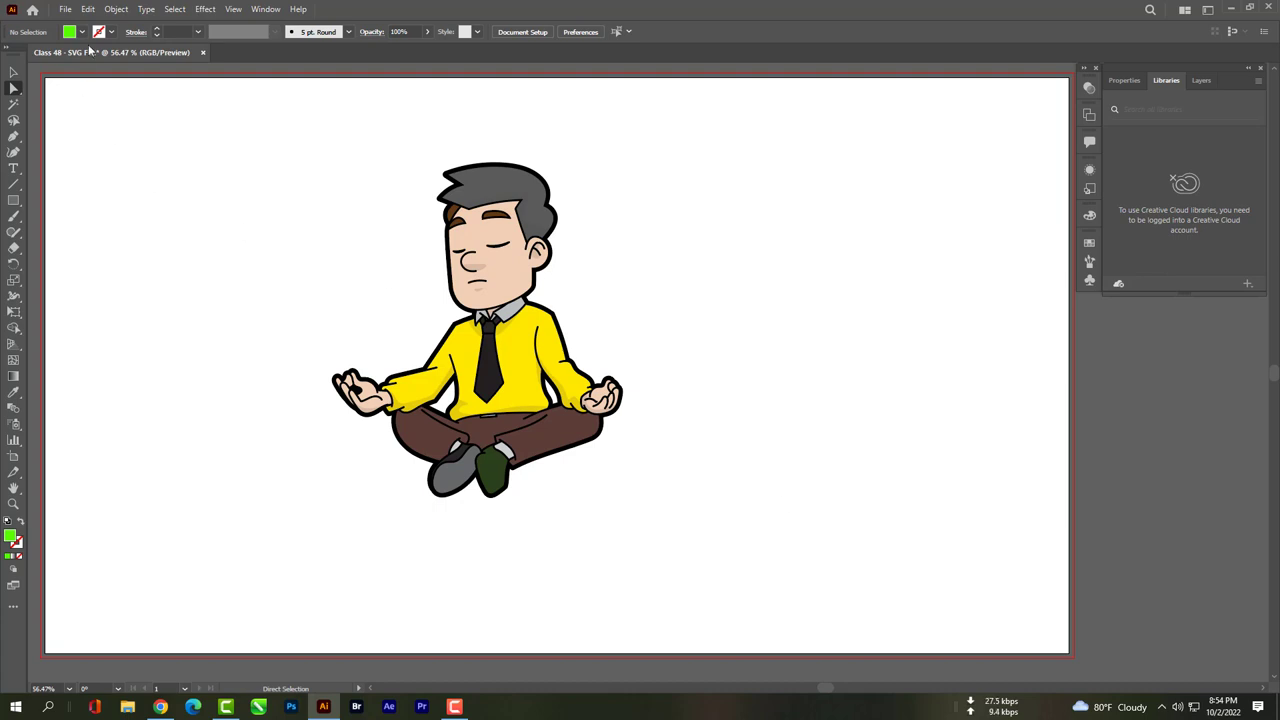
{"action": "left_click", "coordinate": [66, 9]}
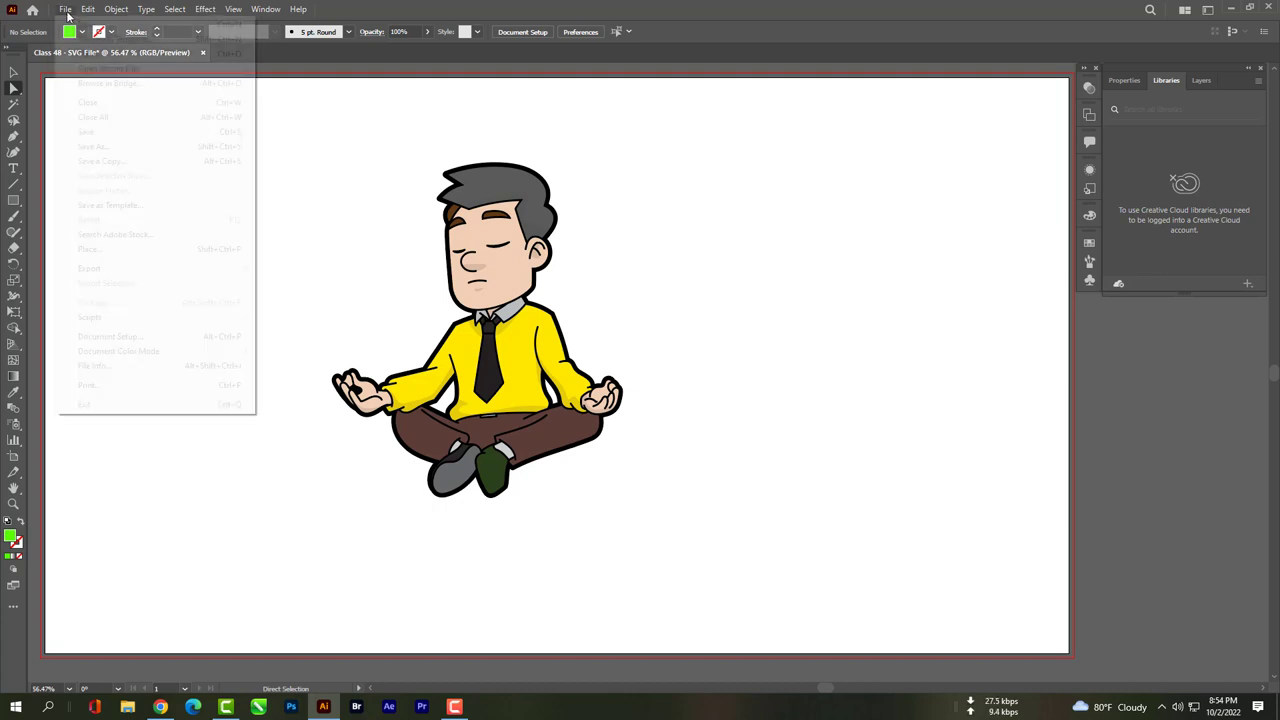
{"action": "left_click", "coordinate": [95, 148]}
{"action": "left_click", "coordinate": [266, 436]}
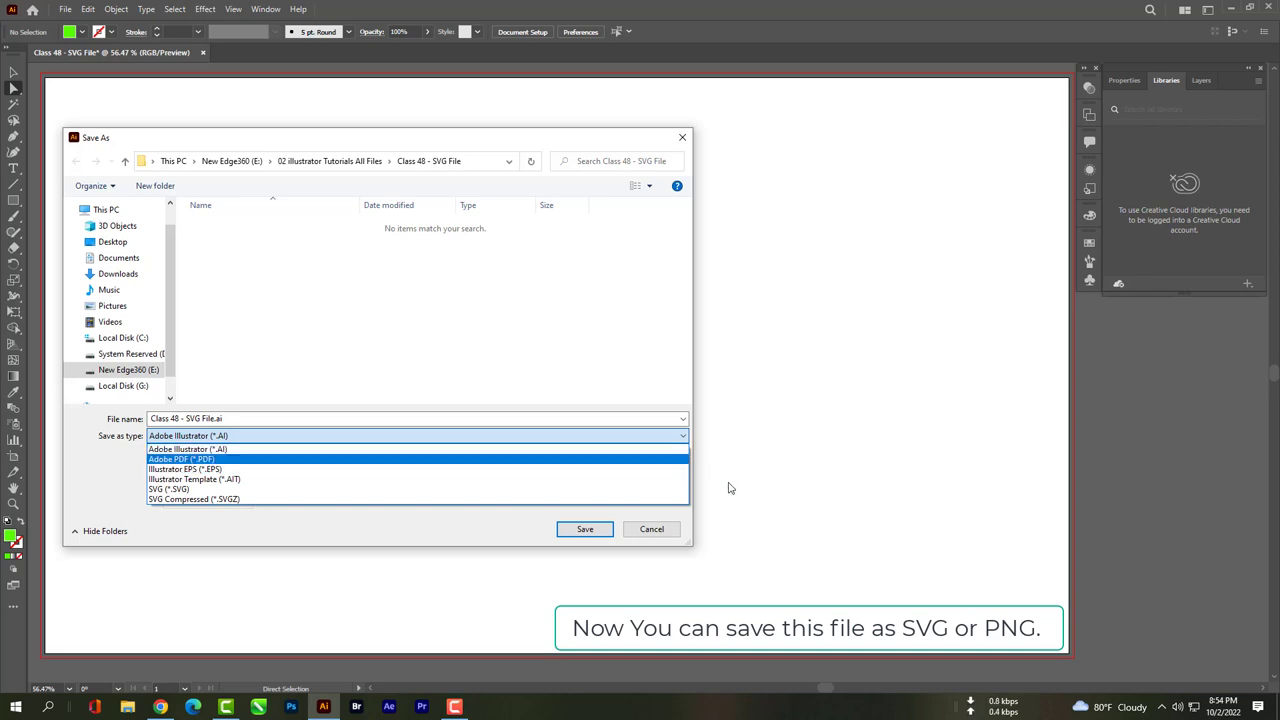
{"action": "left_click", "coordinate": [677, 524]}
{"action": "left_click", "coordinate": [663, 533]}
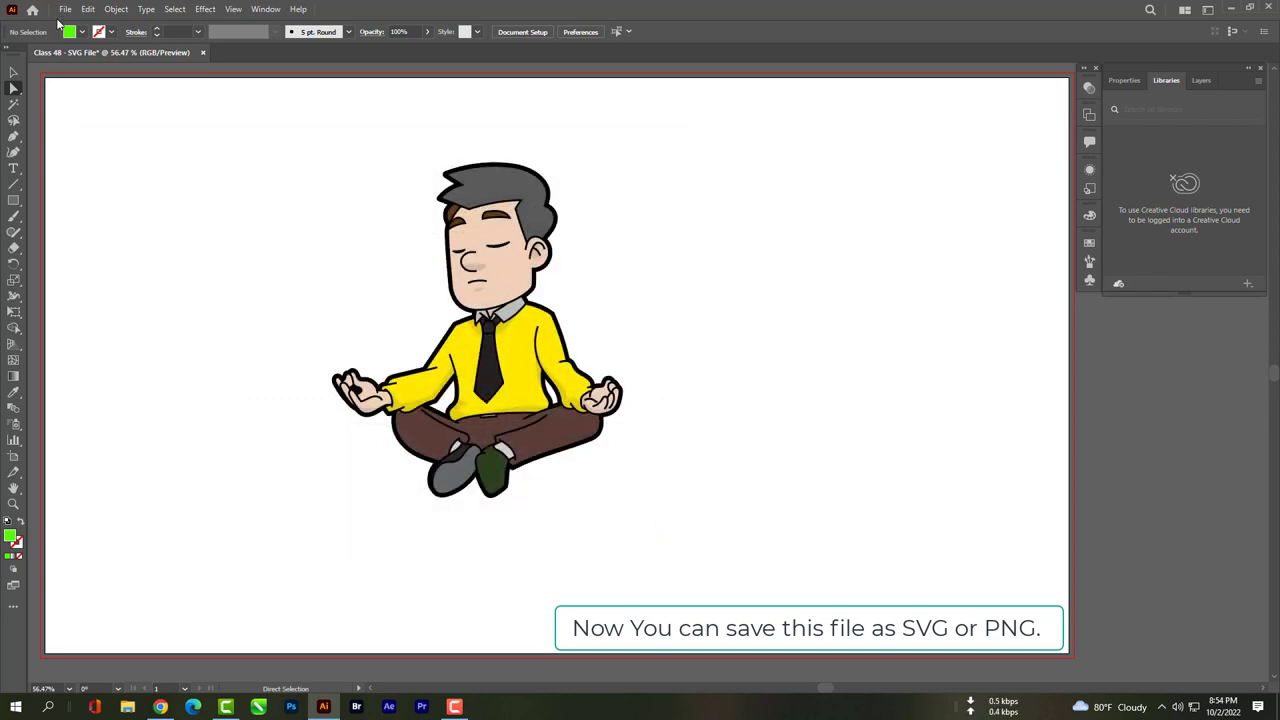
Export the artwork as 'Class 48 - SVG File.png' with default PNG options.
{"action": "left_click", "coordinate": [64, 10]}
{"action": "mouse_move", "coordinate": [150, 268]}
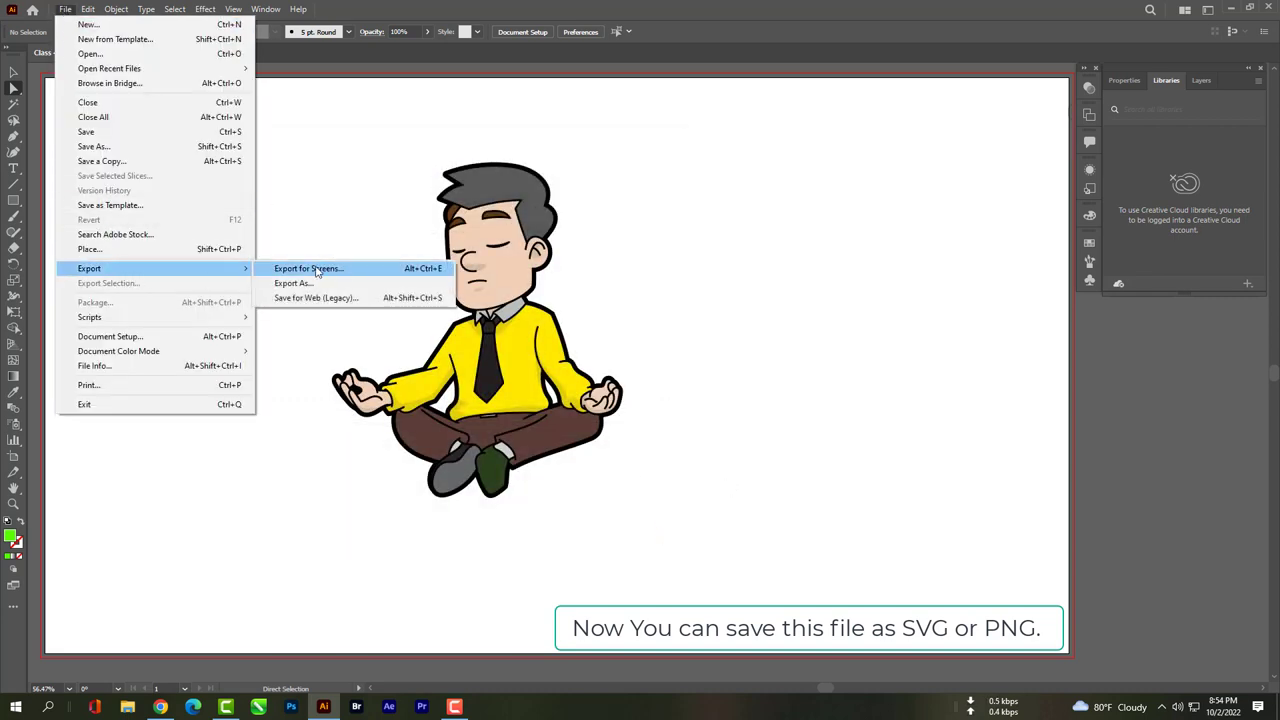
{"action": "left_click", "coordinate": [336, 284]}
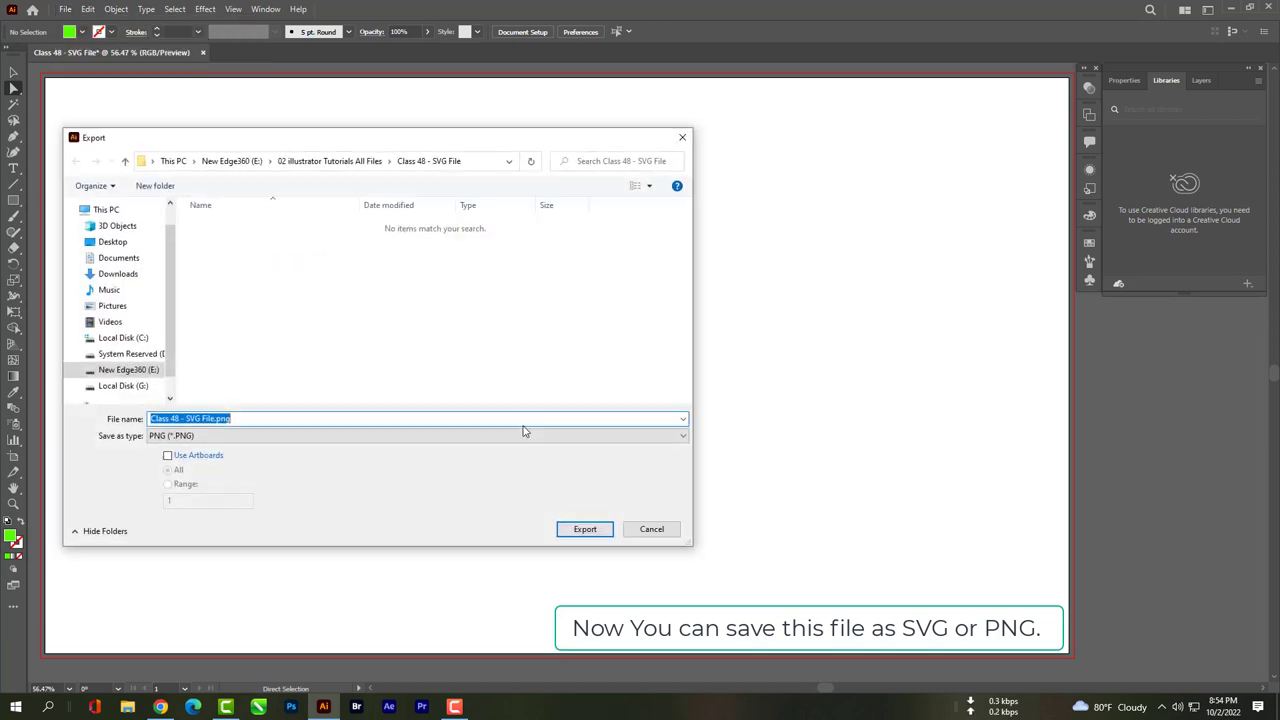
{"action": "left_click", "coordinate": [320, 437]}
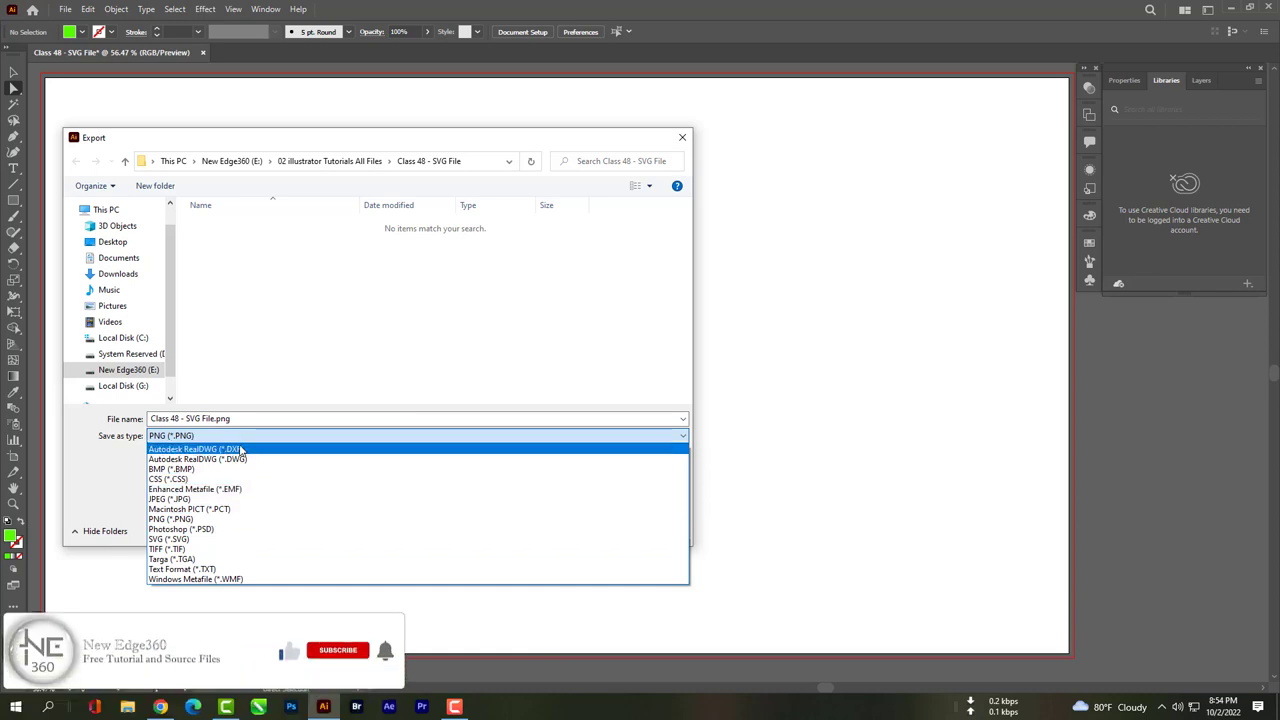
{"action": "left_click", "coordinate": [225, 520]}
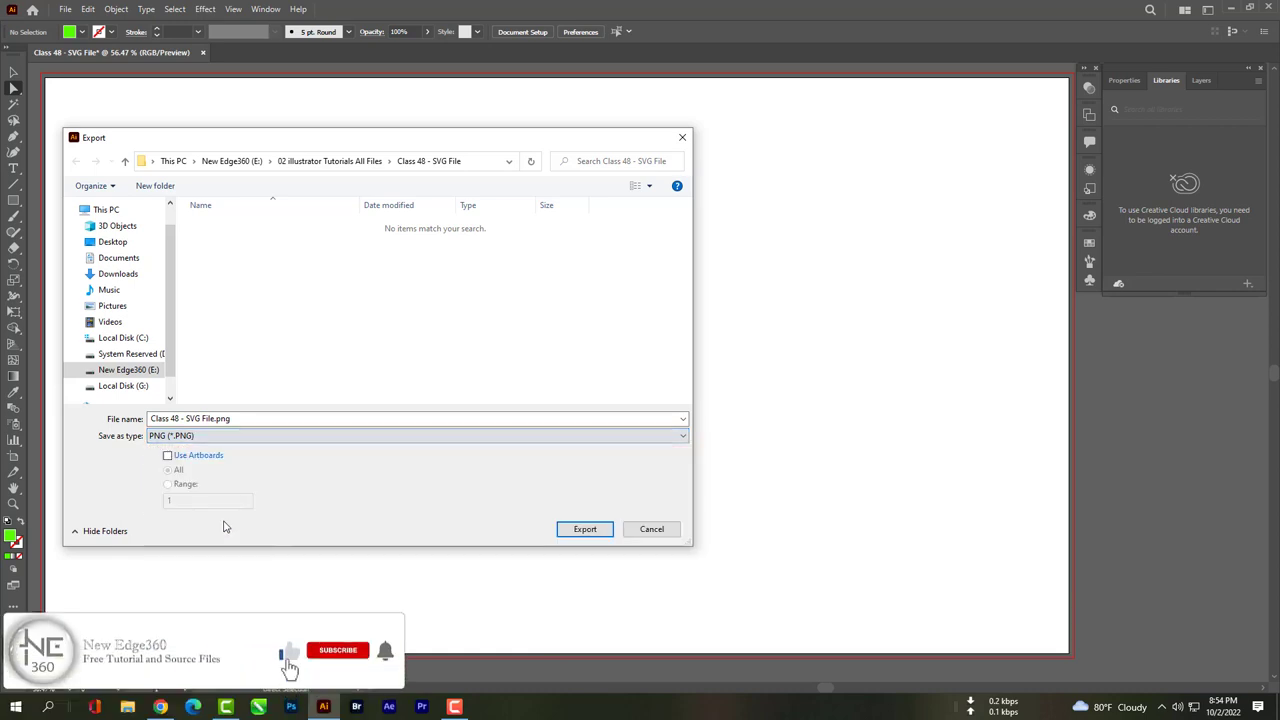
{"action": "left_click", "coordinate": [584, 530]}
{"action": "left_click", "coordinate": [667, 555]}
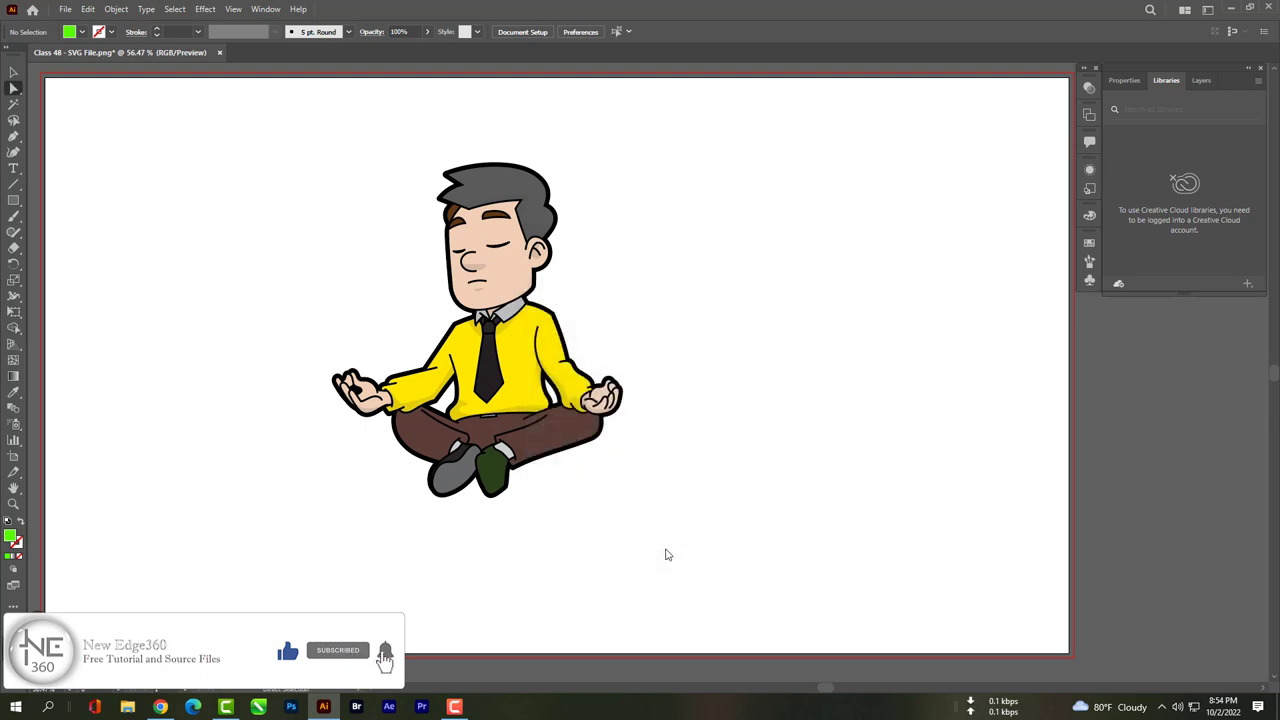